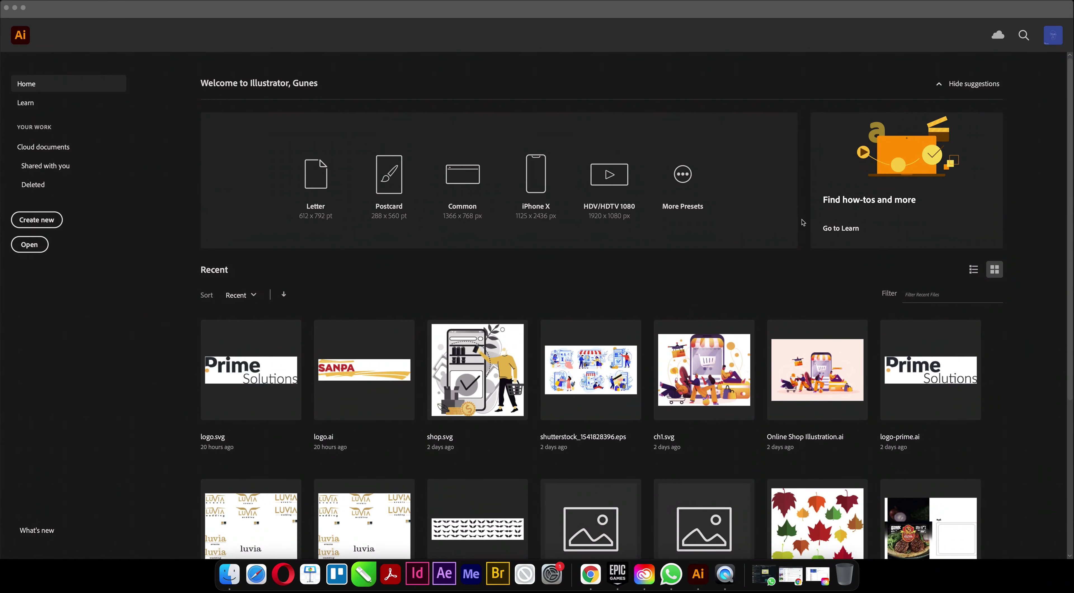
- Create a new document using the Web-Large 1920 x 1080 px preset
left_click(48, 225)
left_click(52, 225)
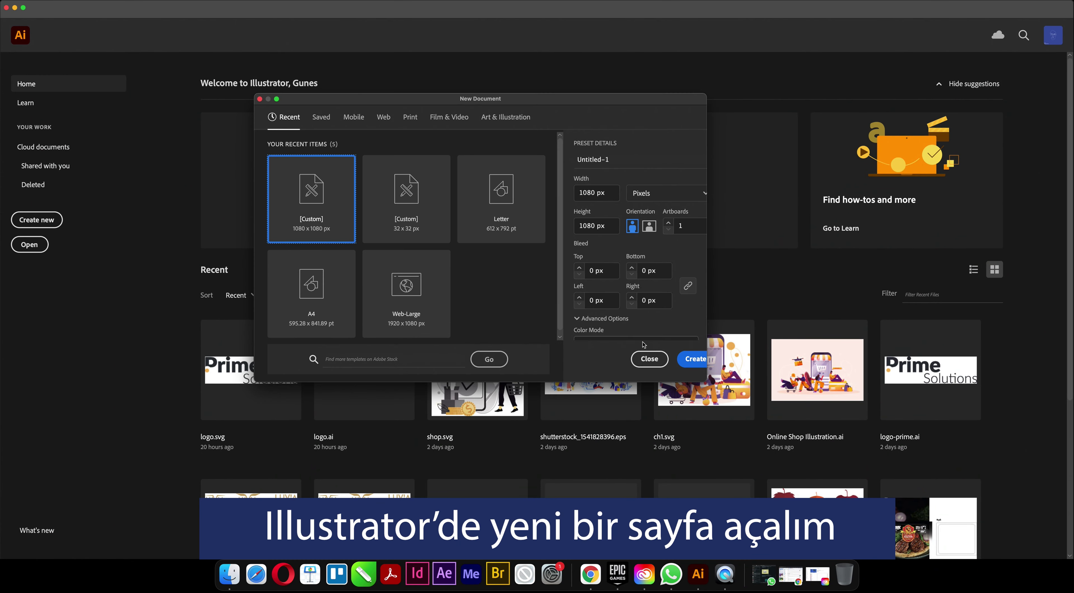
left_click(407, 291)
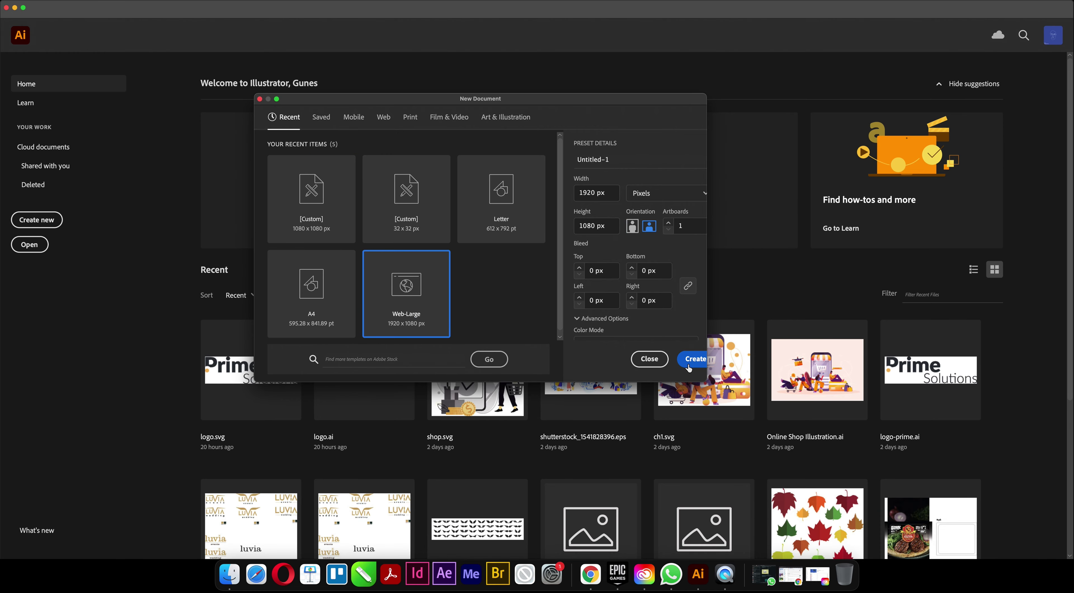
left_click(689, 360)
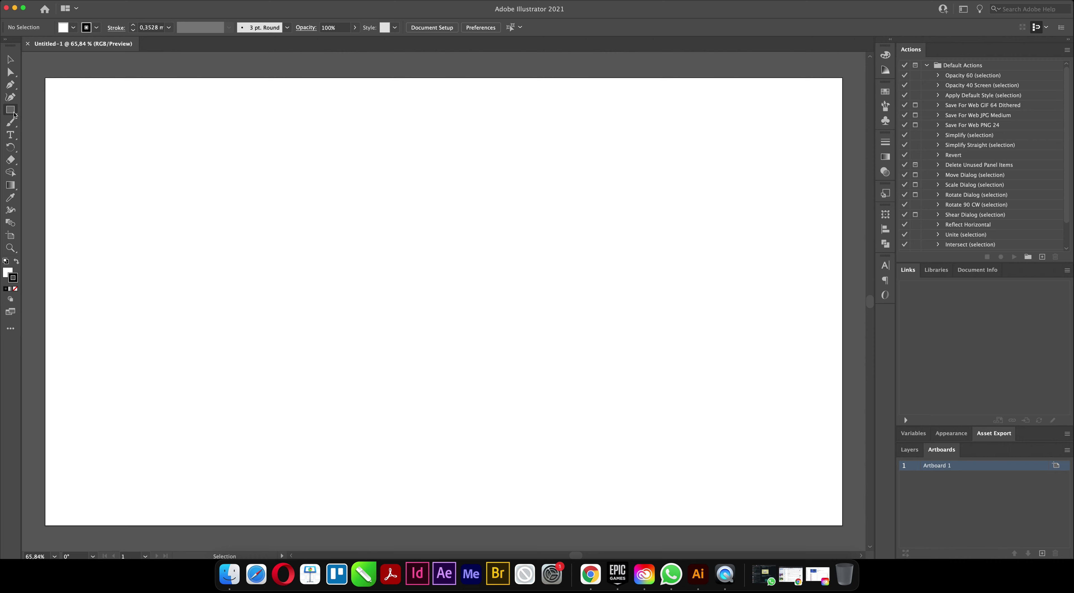
- Draw a straight horizontal line with the Pen tool near the artboard's top-left
left_click(10, 85)
left_click(90, 147)
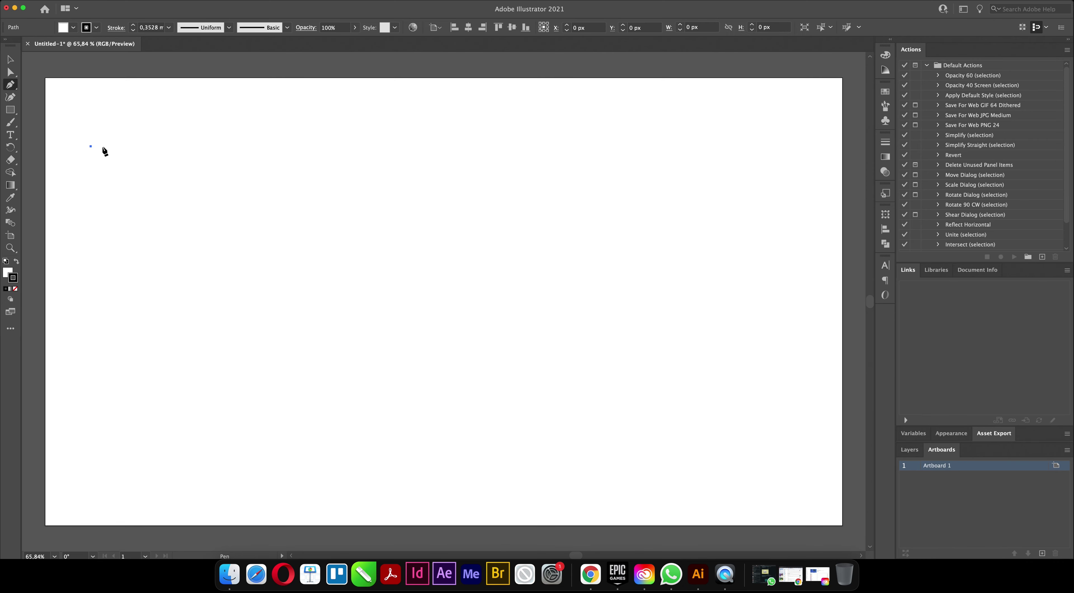
left_click(382, 146)
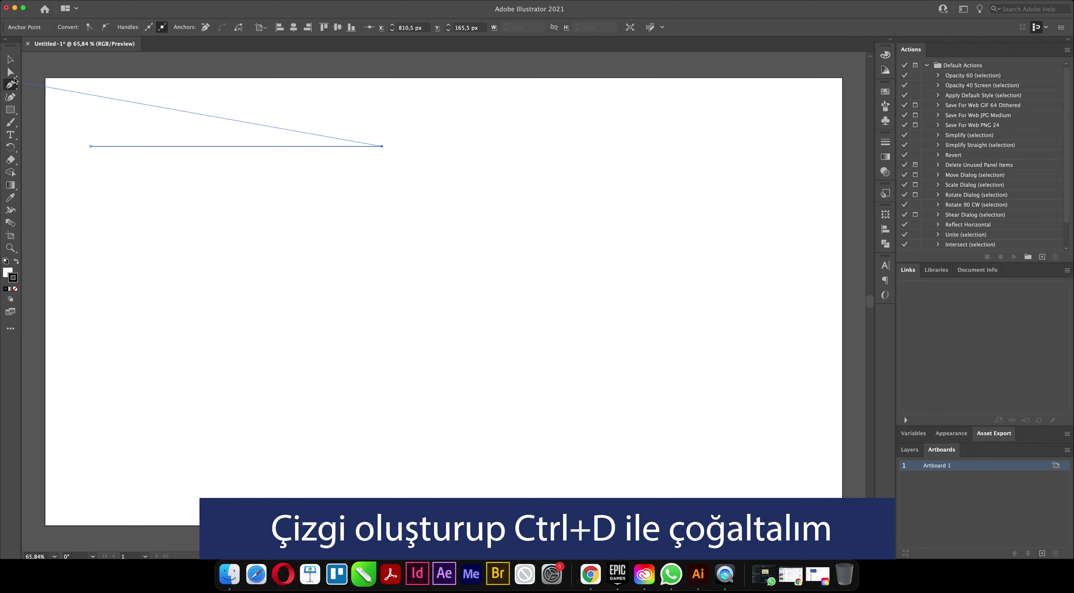
left_click(12, 62)
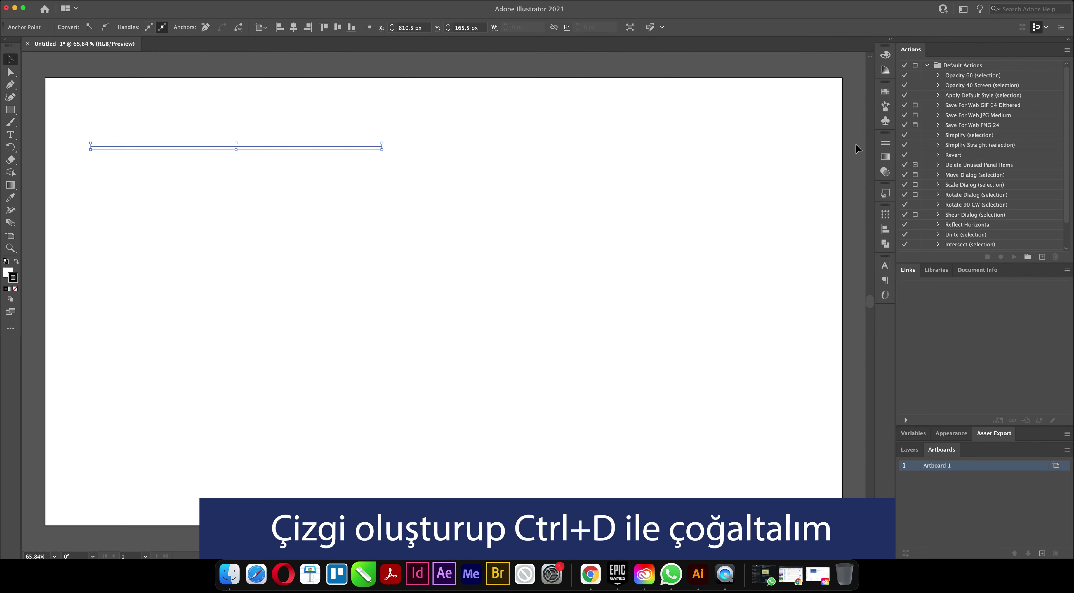
- Set the line's stroke weight to 1 mm and select the line
left_click(885, 143)
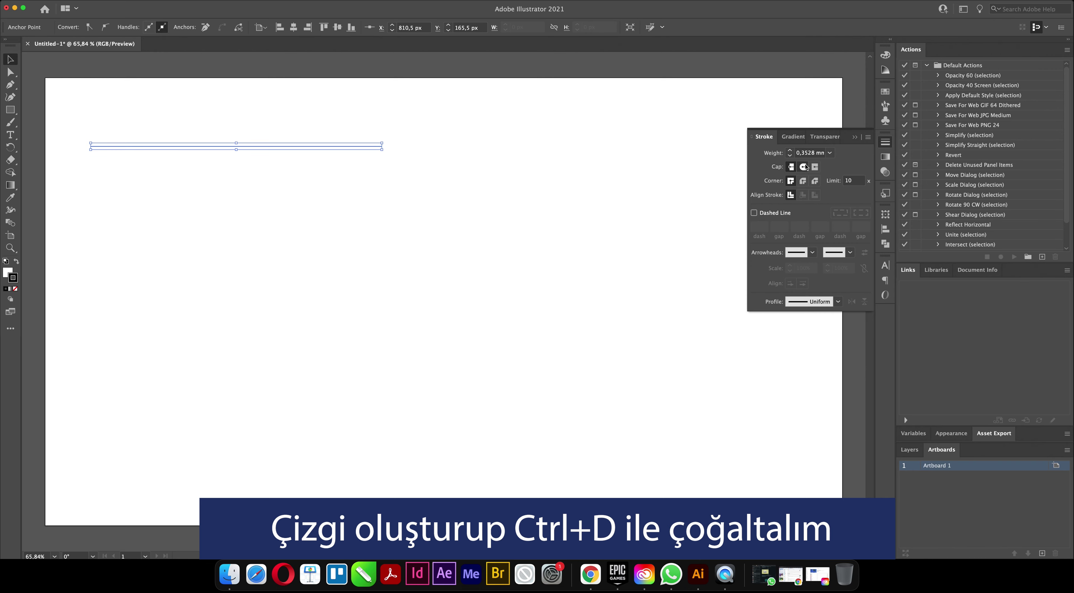
left_click(790, 151)
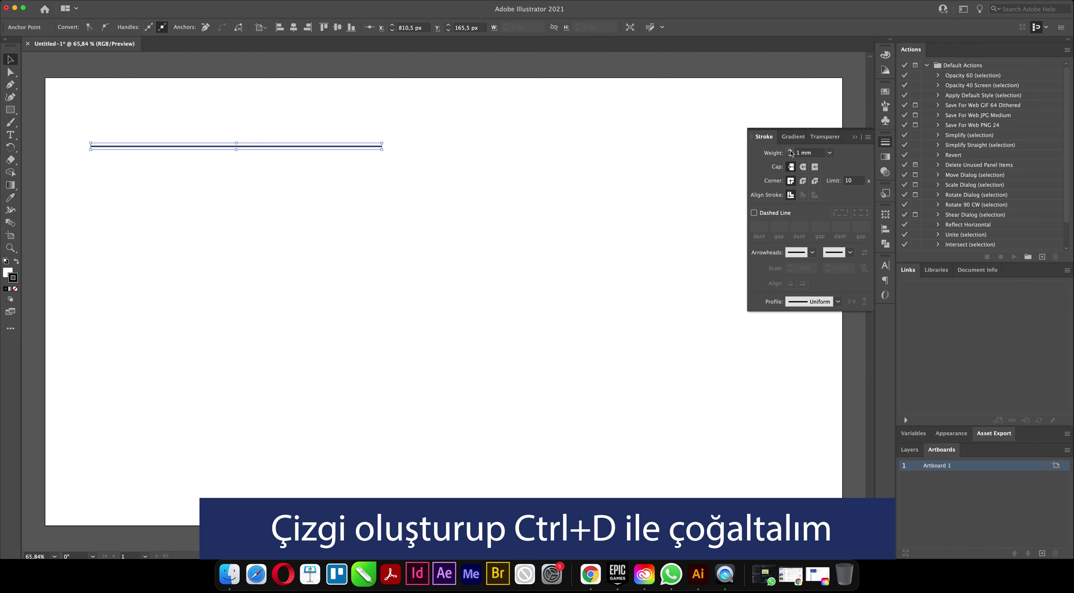
left_click(367, 195)
left_click(350, 147)
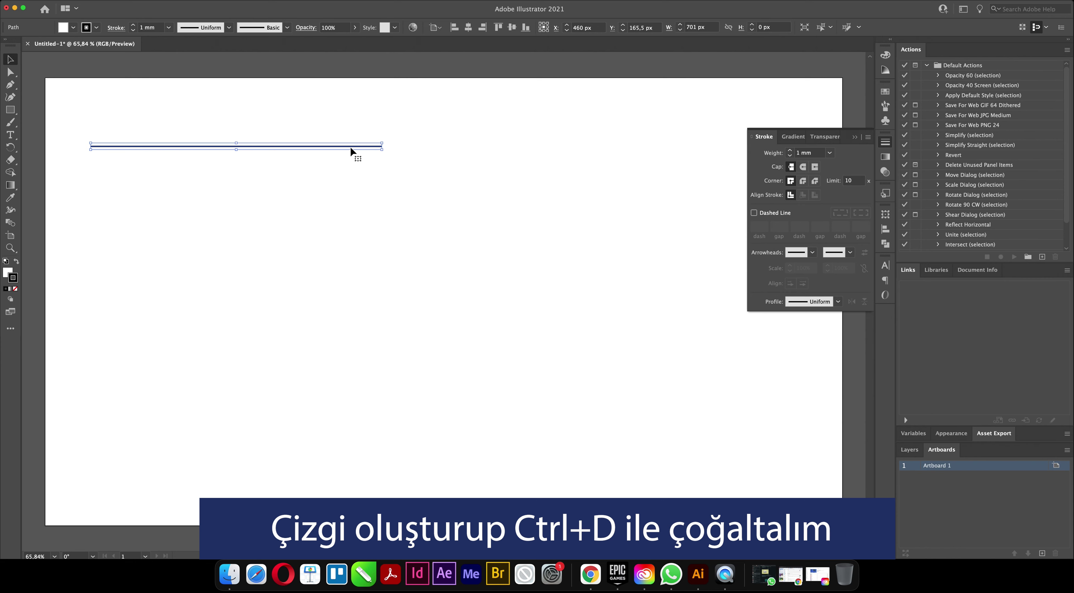
- Alt-duplicate the line downward, repeat with Ctrl+D for about two dozen lines, and select all
left_click_drag(351, 147, 350, 163)
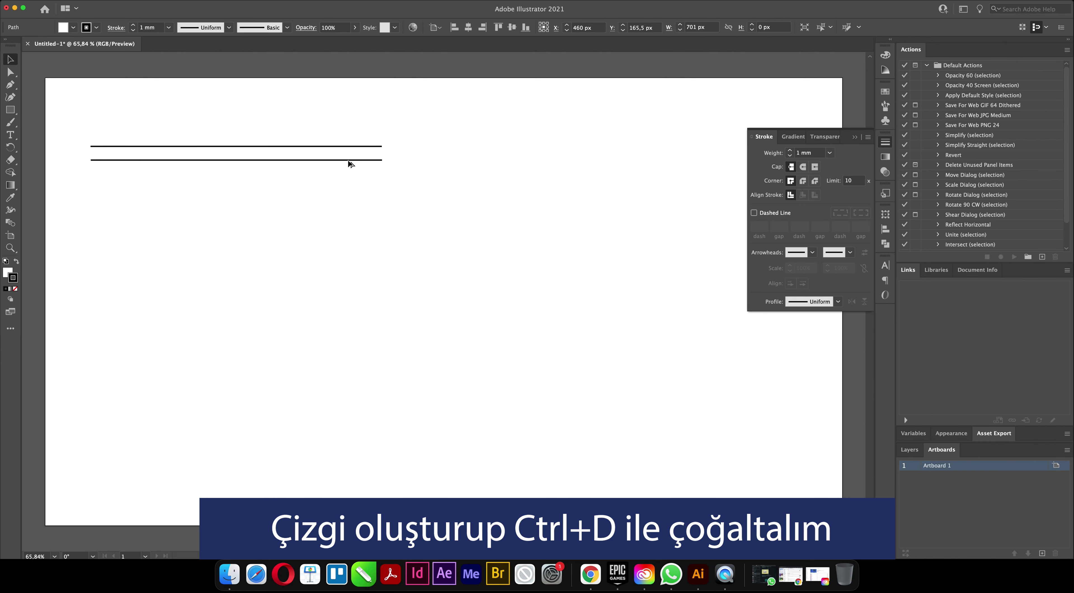
key("ctrl+d")
key("ctrl+d")
key("ctrl+d")
key("ctrl+d")
key("ctrl+d")
key("ctrl+d")
key("ctrl+d")
key("ctrl+d")
key("ctrl+d")
key("ctrl+d")
key("ctrl+d")
key("ctrl+d")
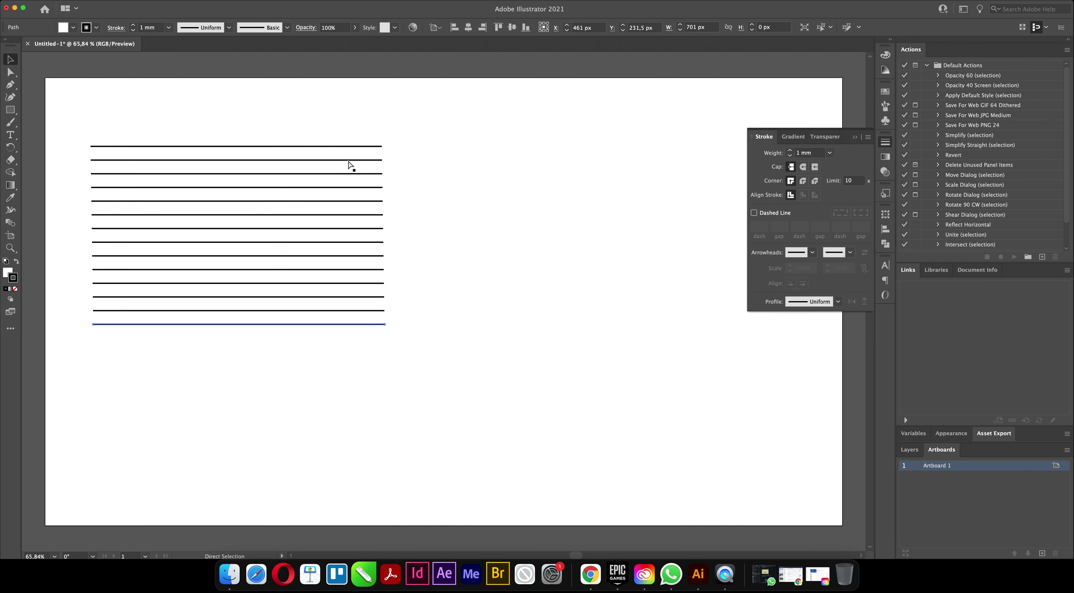
key("ctrl+d")
key("ctrl+d")
key("ctrl+d")
key("ctrl+d")
key("ctrl+d")
key("ctrl+d")
key("ctrl+d")
key("ctrl+d")
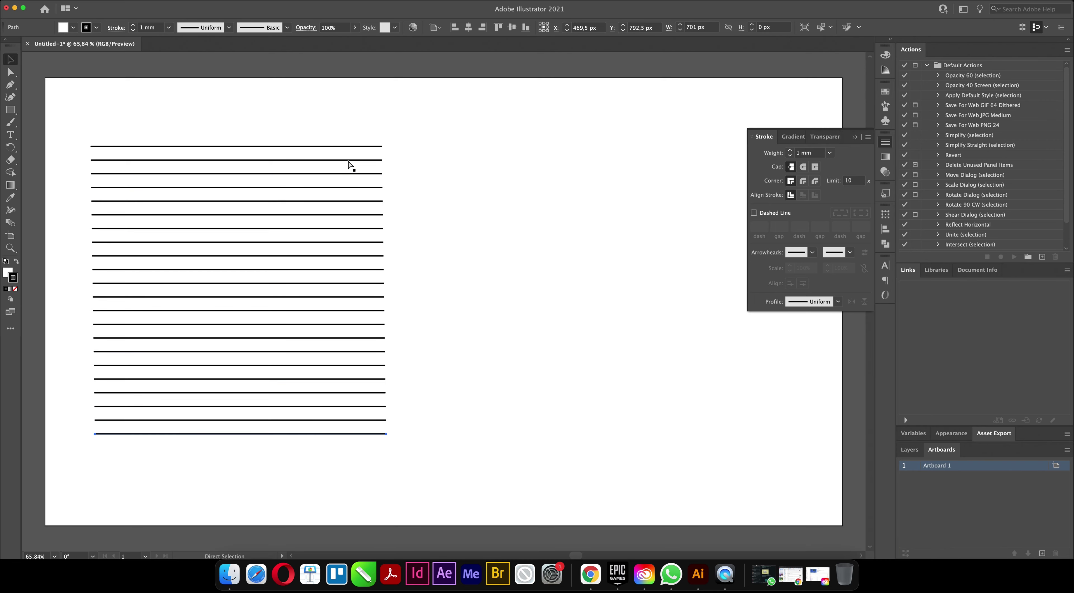
key("ctrl+d")
left_click(417, 131)
left_click_drag(403, 130, 82, 470)
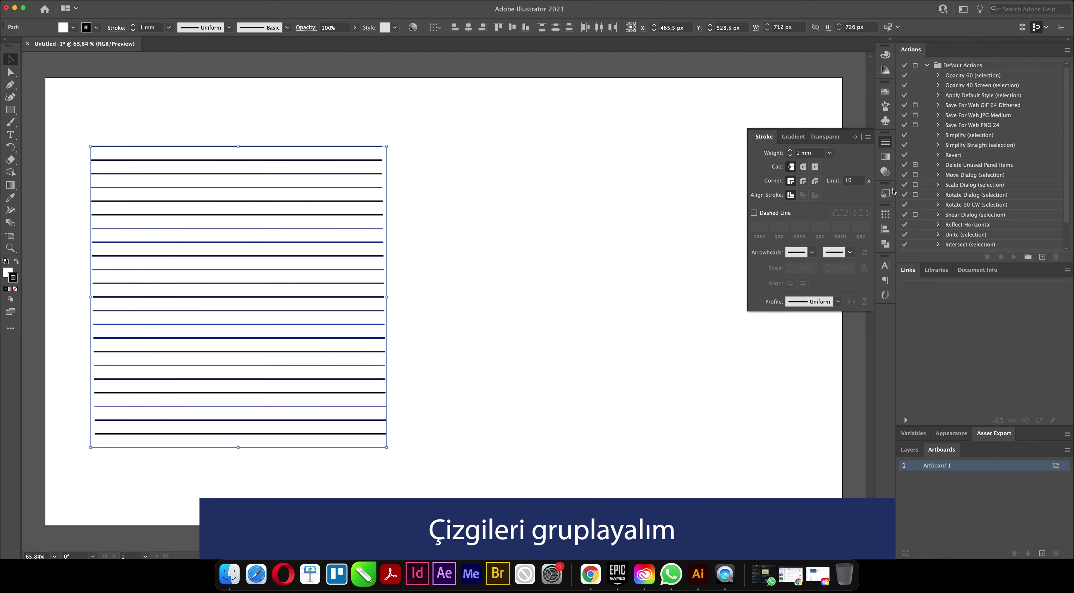
- Drag the line stack into the Symbols panel as symbol 'line', then shift it past the left edge
left_click(886, 121)
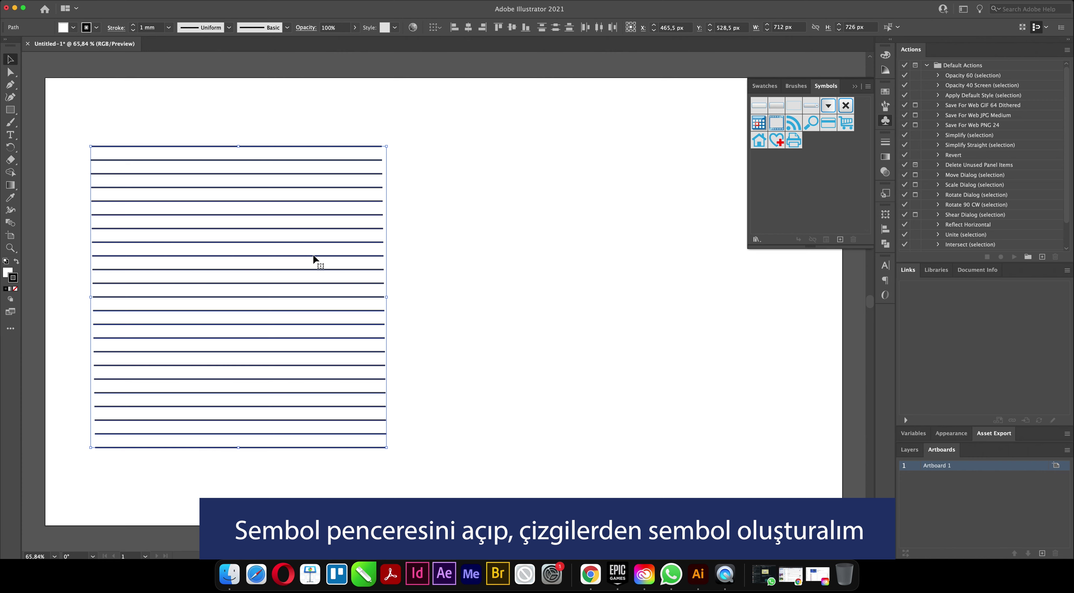
left_click(276, 127)
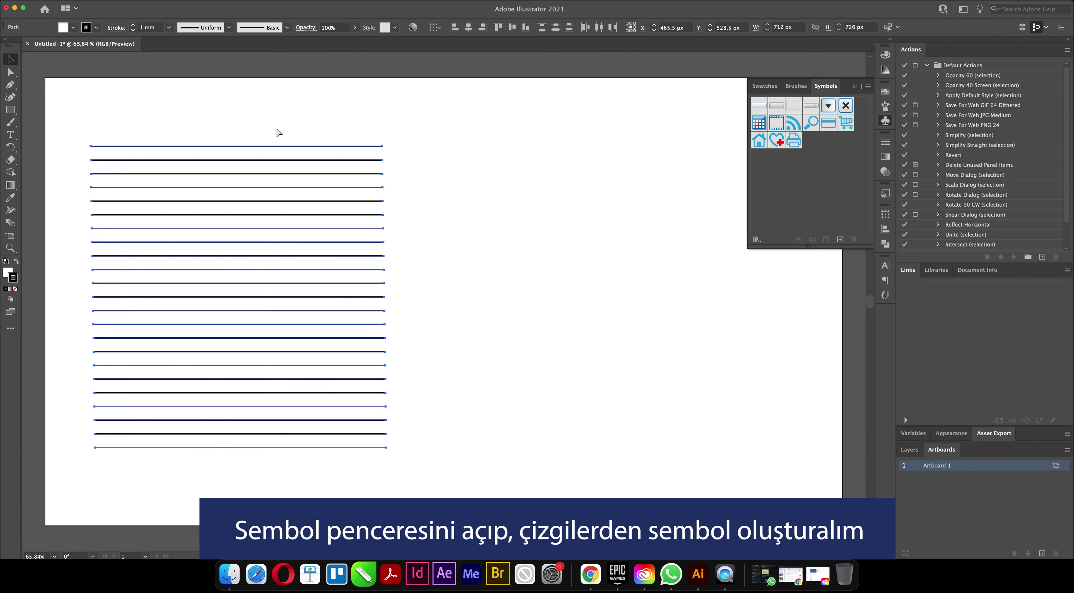
left_click(271, 148)
left_click_drag(270, 162, 831, 187)
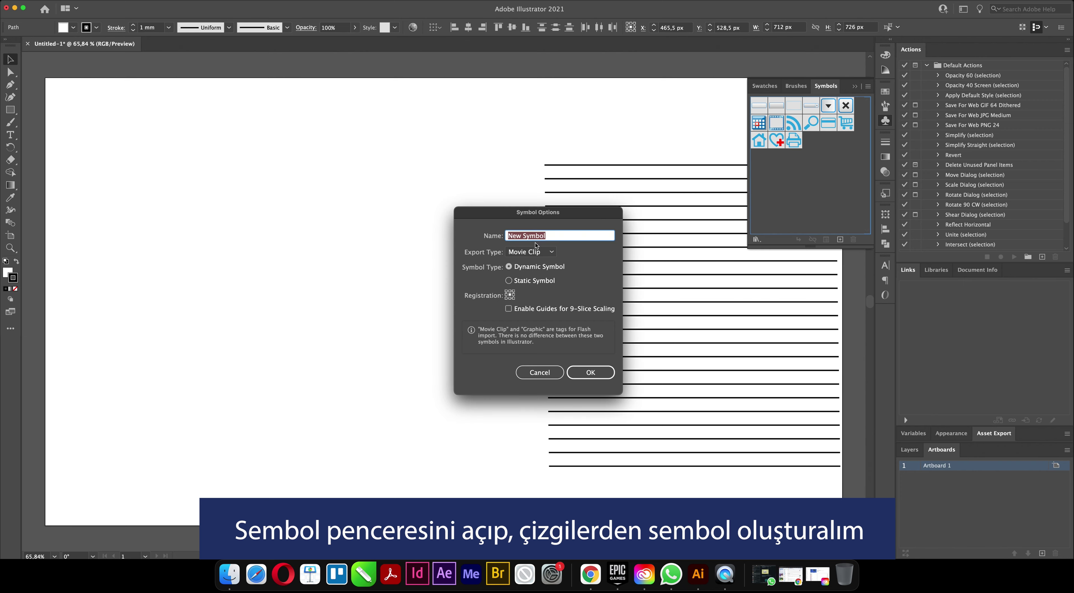
type("line")
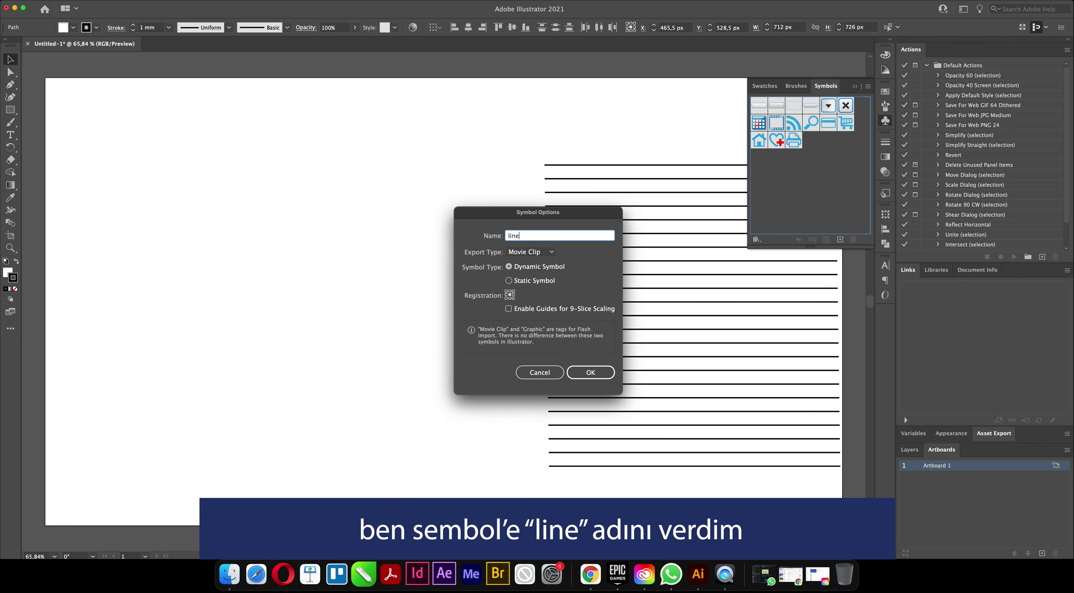
left_click(590, 373)
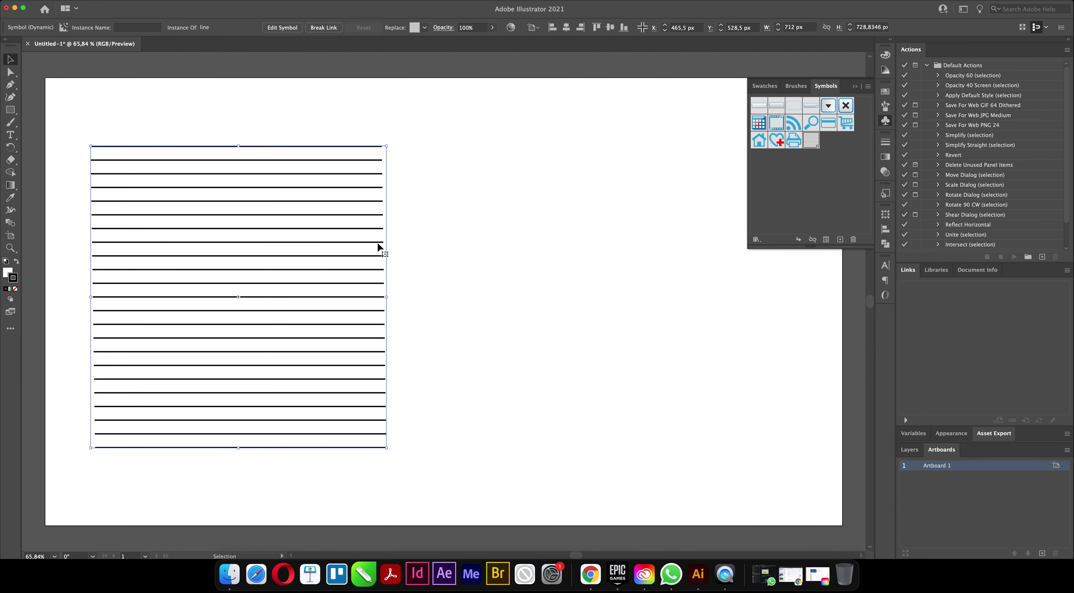
left_click_drag(377, 244, 59, 231)
left_click(364, 185)
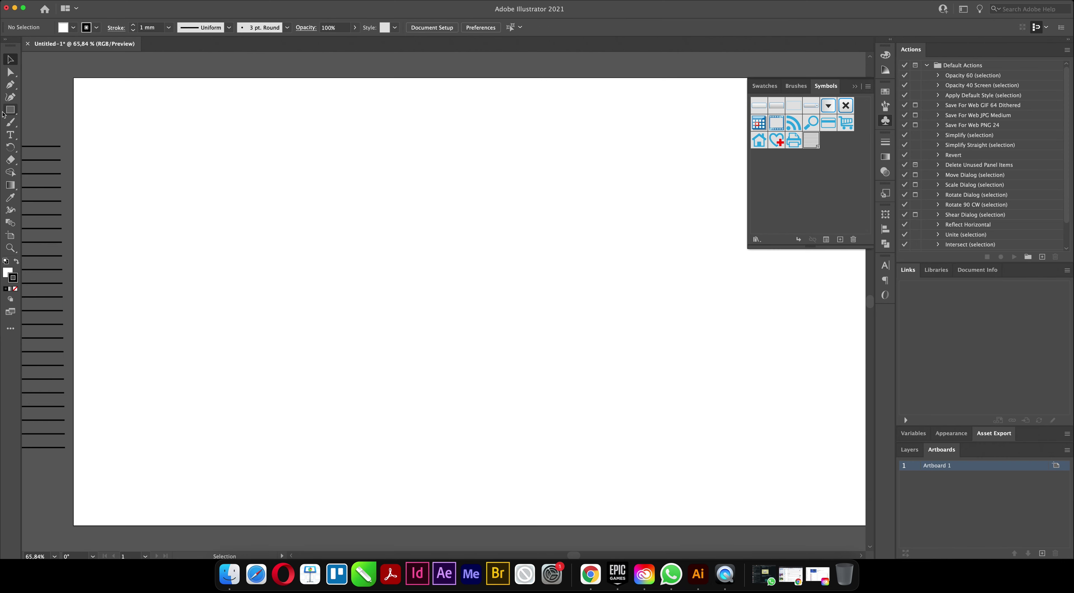
- Draw a large circle and delete its right anchor to leave a left half-arc
left_click_drag(10, 109, 42, 122)
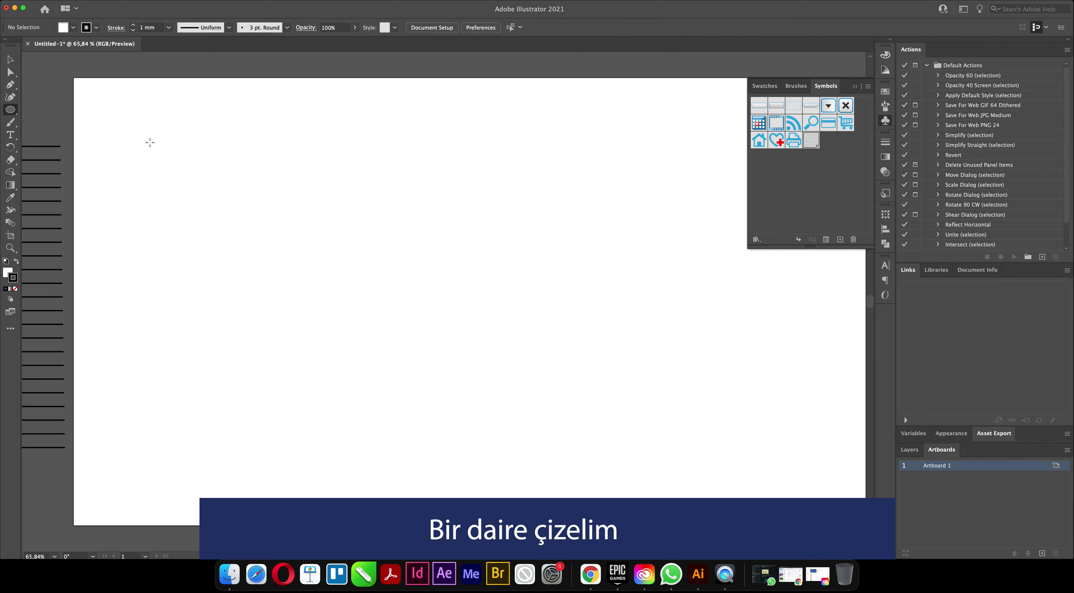
left_click_drag(195, 163, 491, 434)
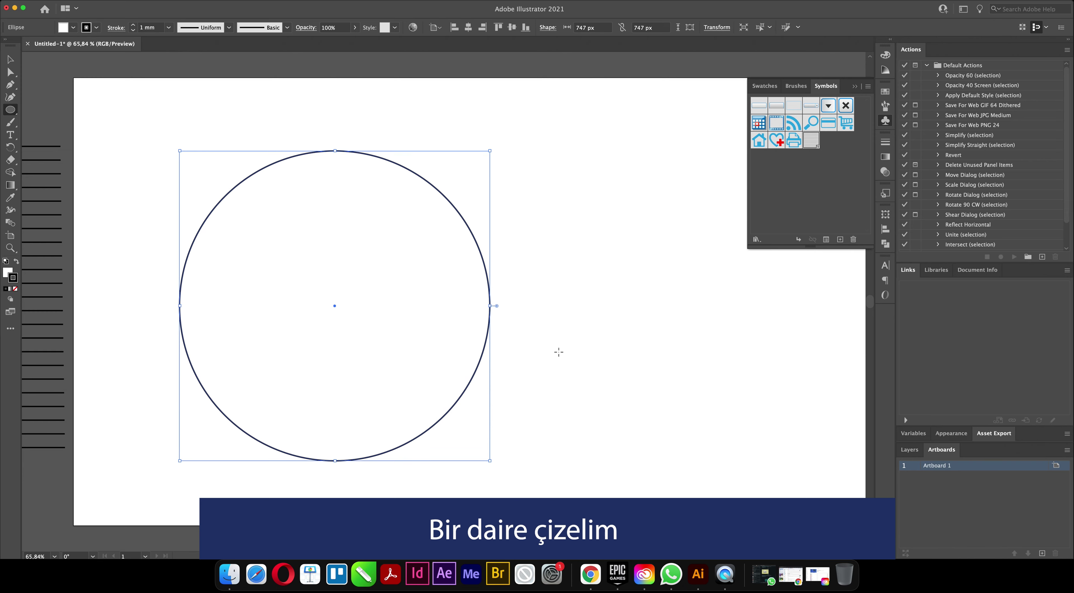
left_click(11, 73)
left_click_drag(502, 287, 468, 329)
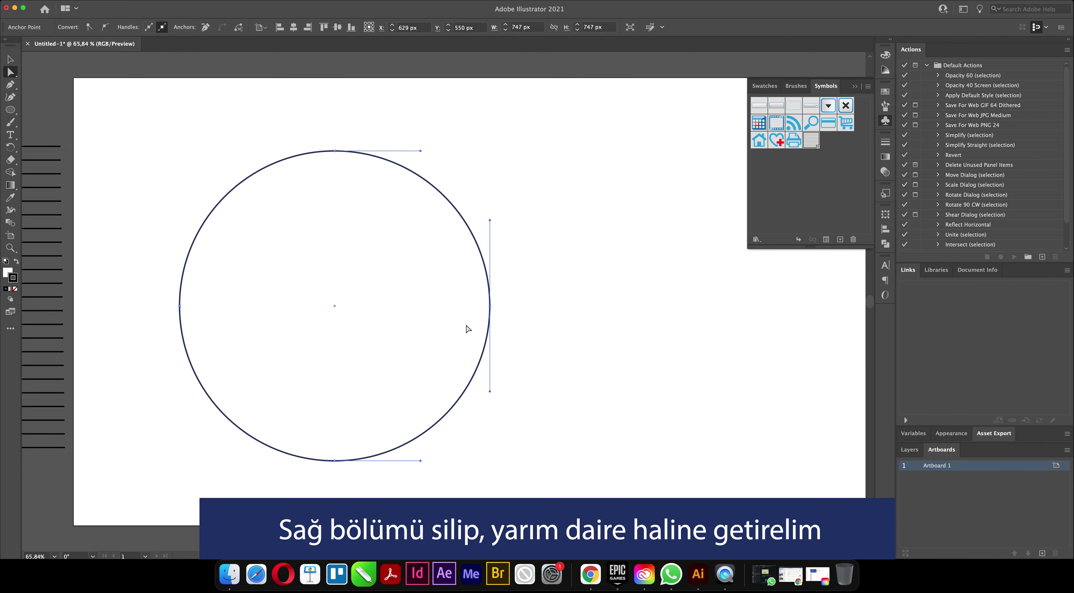
key("Delete")
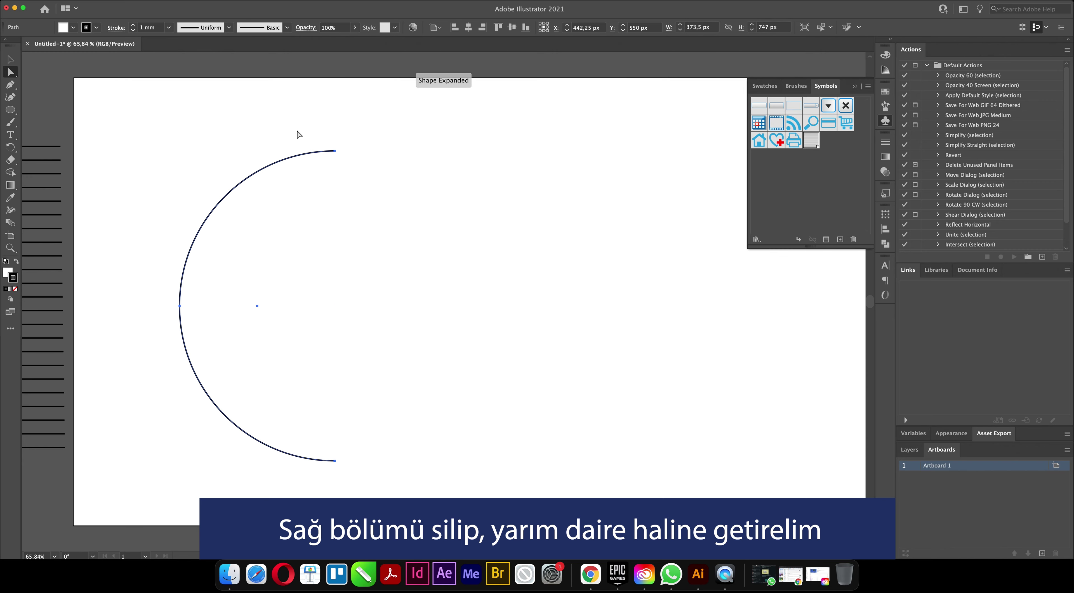
left_click(196, 5)
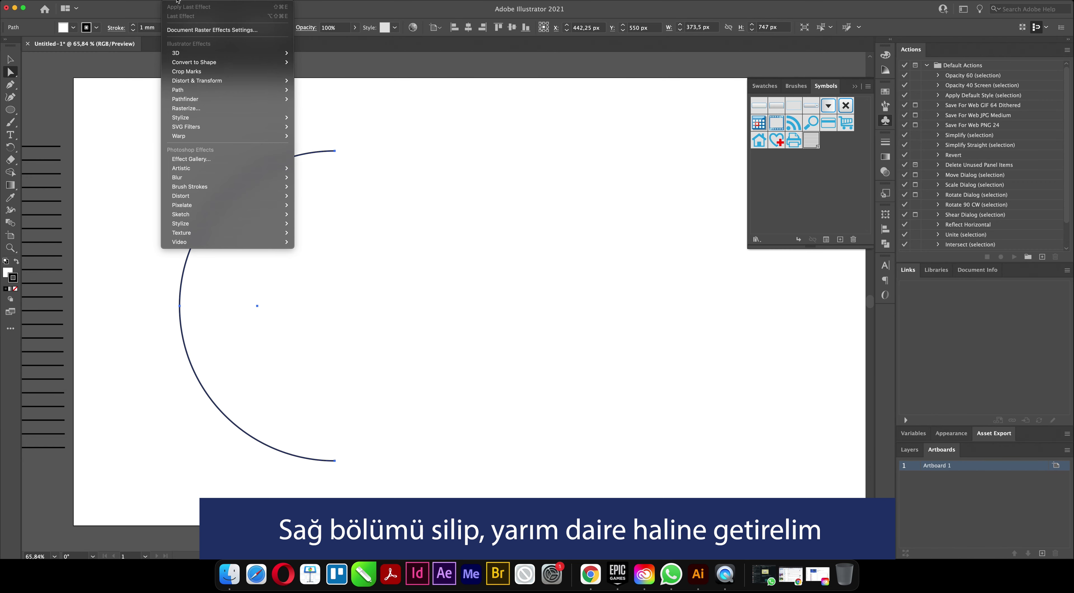
mouse_move(193, 53)
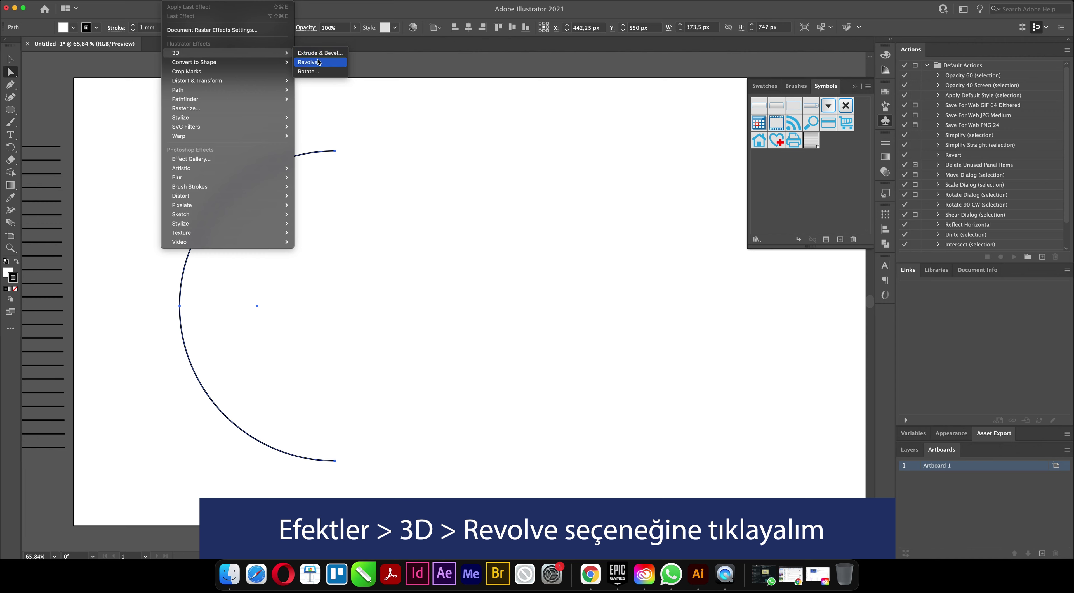
- Apply a 3D Revolve to the half-arc with Offset from the Right Edge
left_click(318, 62)
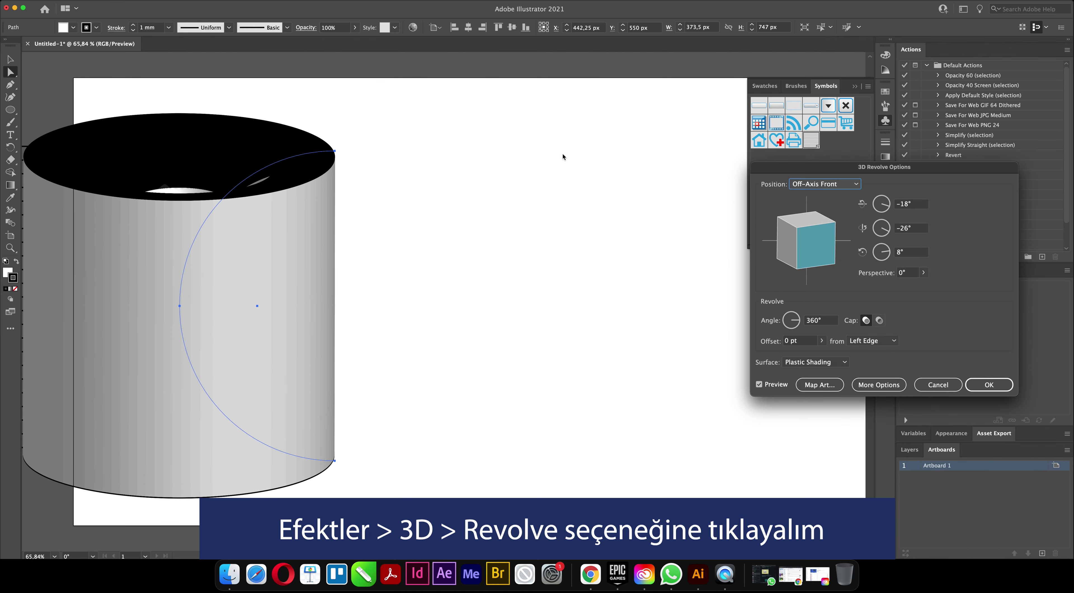
left_click(872, 341)
left_click(872, 364)
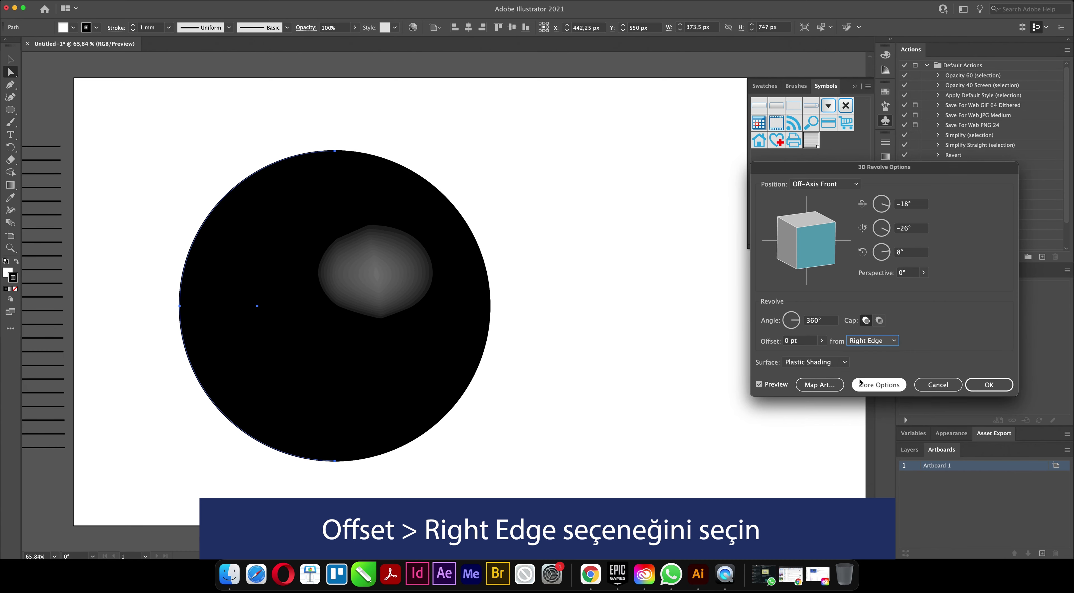
left_click(828, 385)
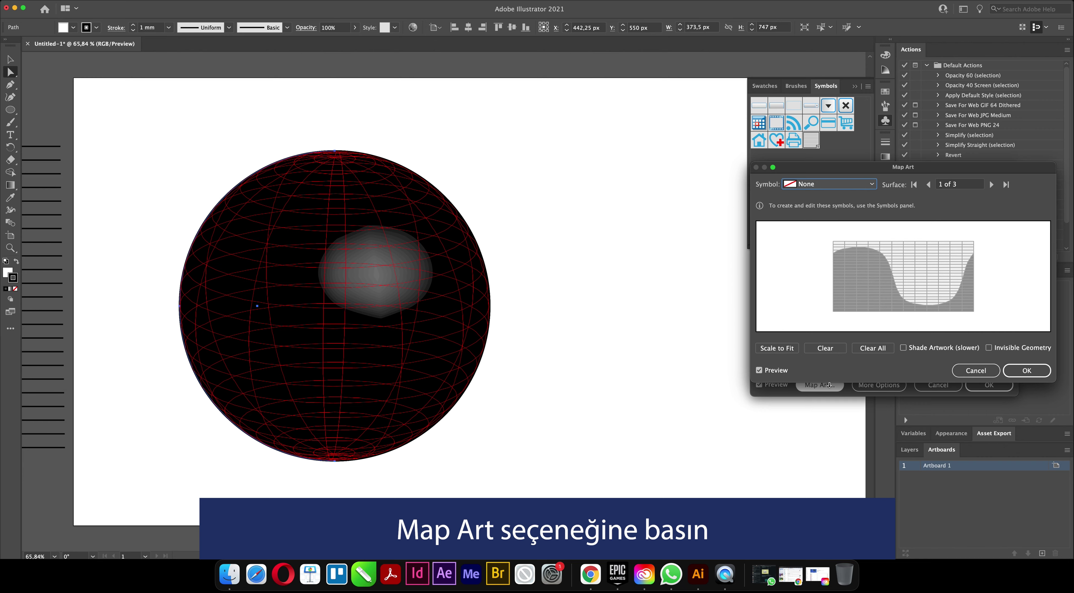
- Choose the 'line' symbol in Map Art and stretch it over the sphere surface
left_click(819, 184)
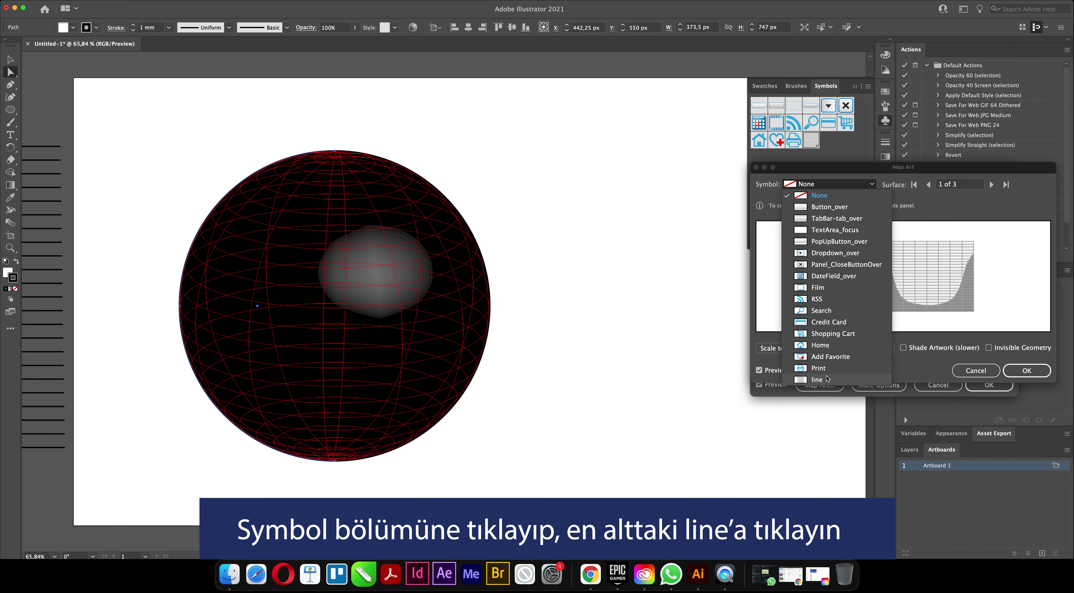
left_click(828, 379)
left_click_drag(883, 278, 833, 278)
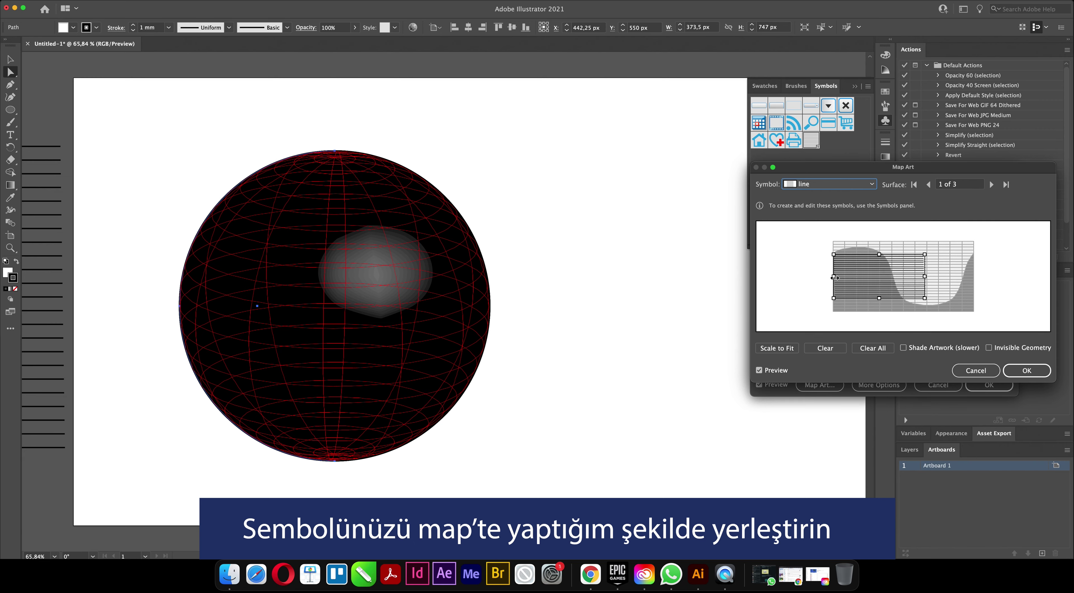
left_click_drag(879, 254, 880, 242)
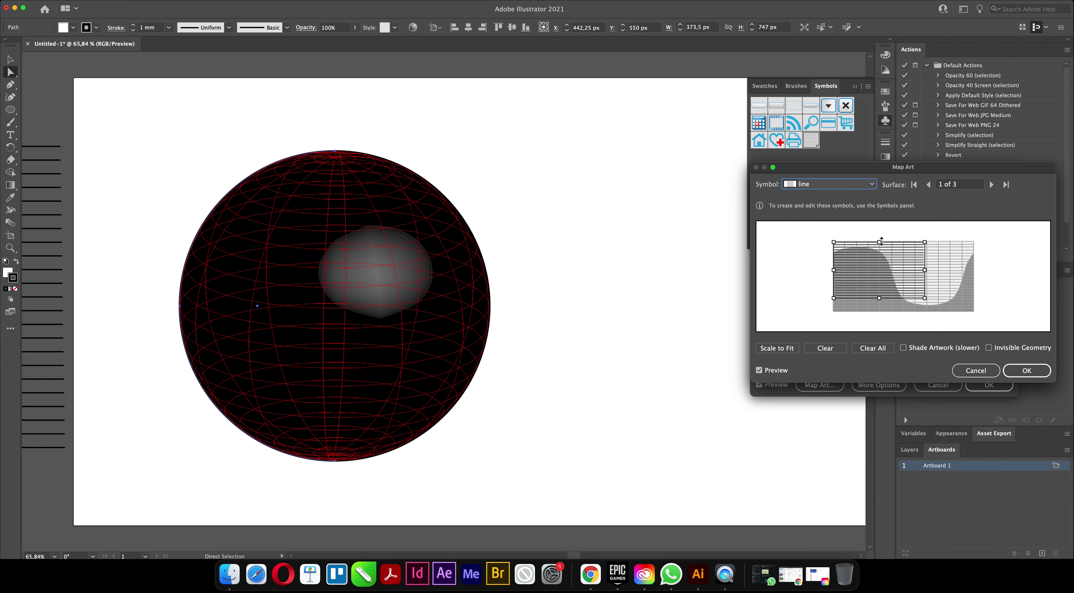
left_click_drag(924, 299, 976, 312)
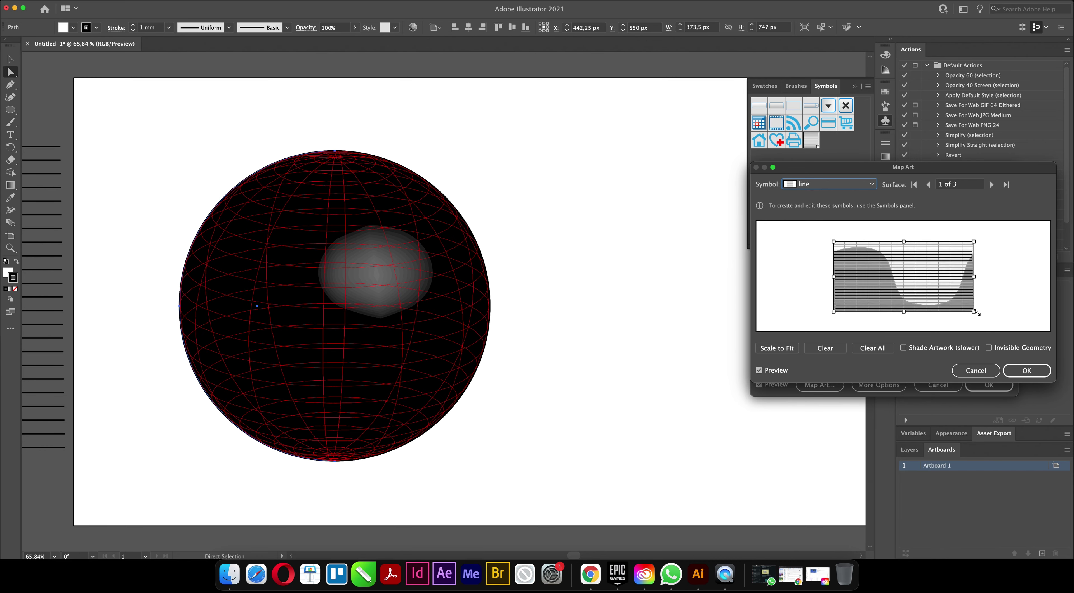
- Enable Invisible Geometry and confirm the Map Art and 3D Revolve dialogs
left_click(989, 348)
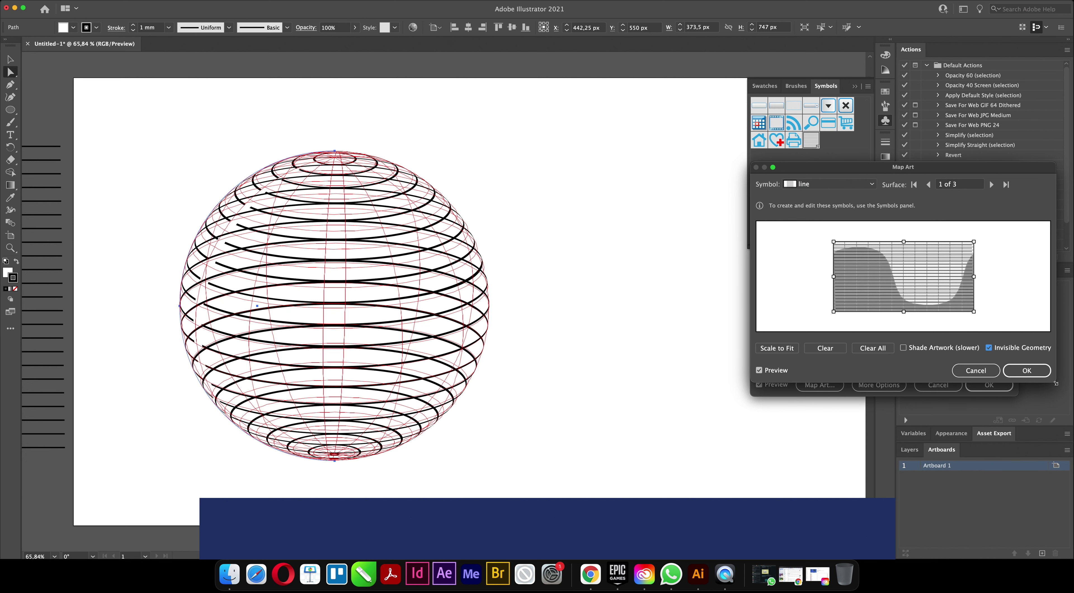
left_click(1039, 375)
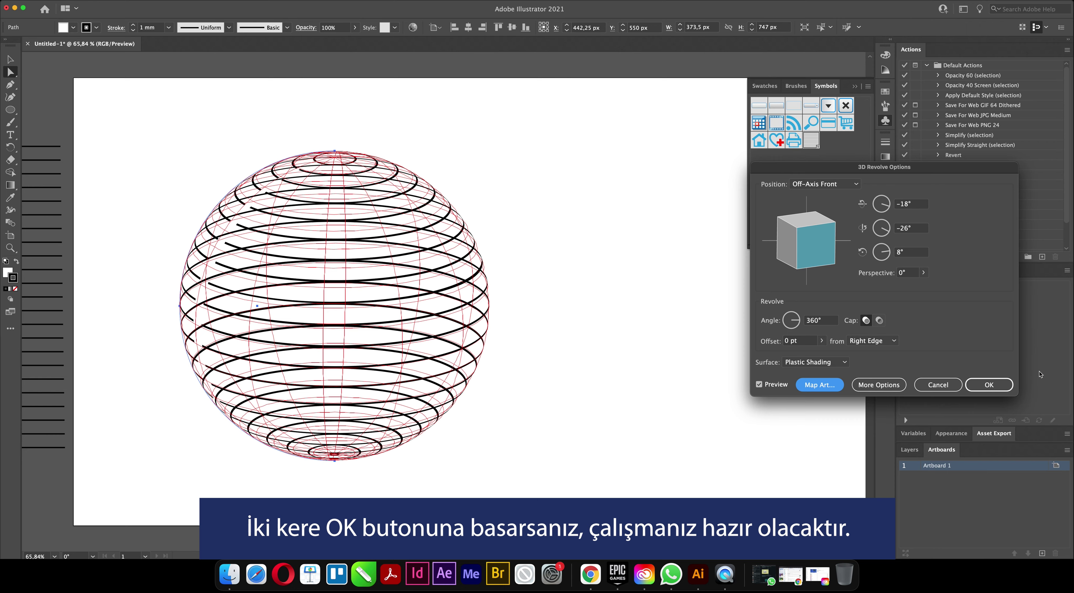
left_click(989, 384)
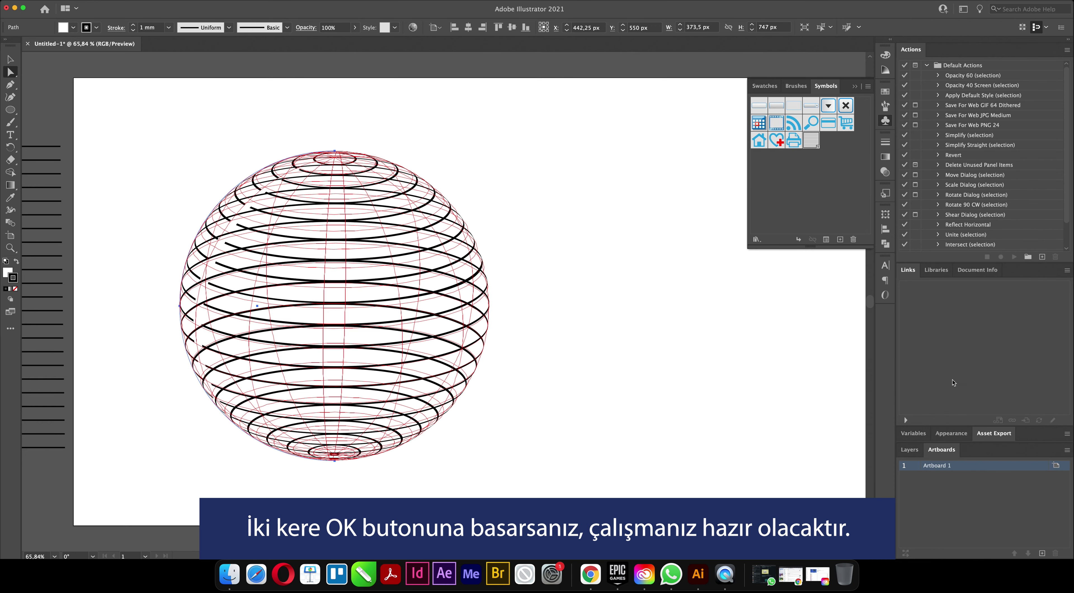
- Rescale the ringed sphere with its bounding-box handles into a smaller, round globe, then deselect
left_click(522, 213)
left_click(425, 230)
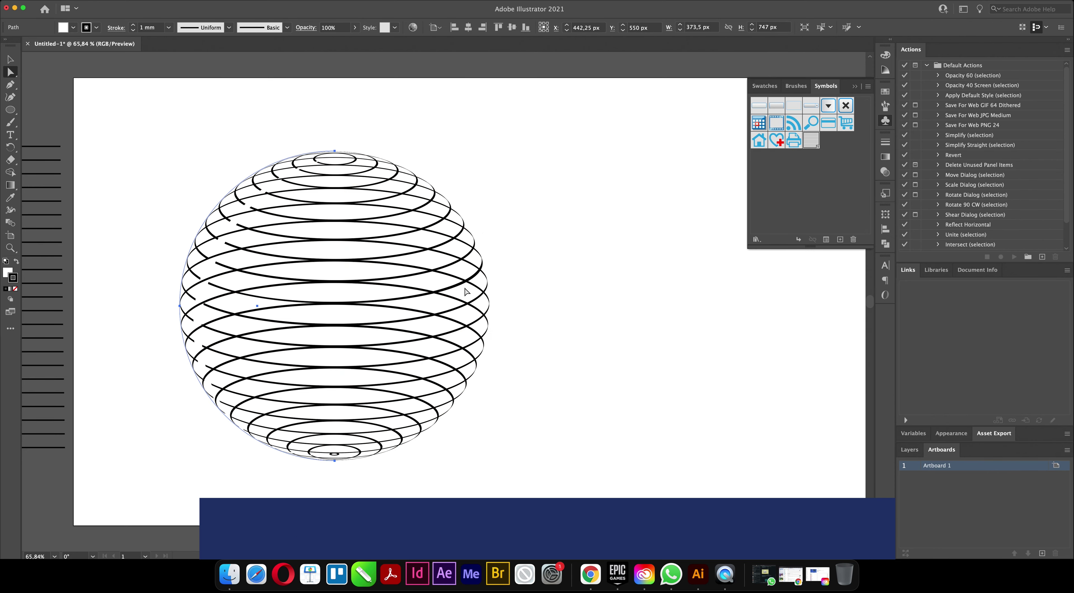
key("v")
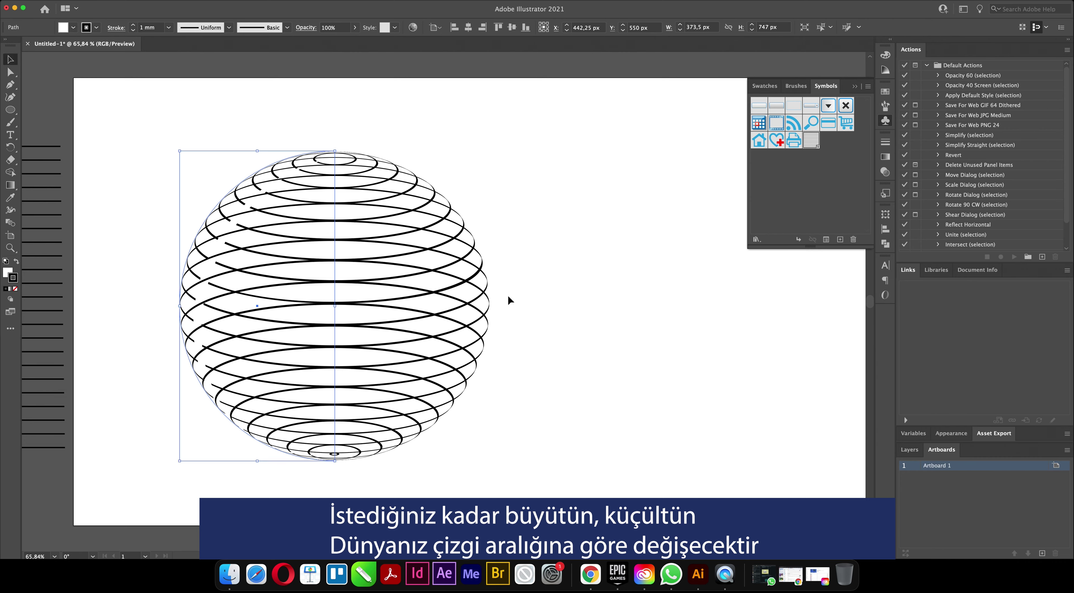
left_click_drag(182, 307, 229, 310)
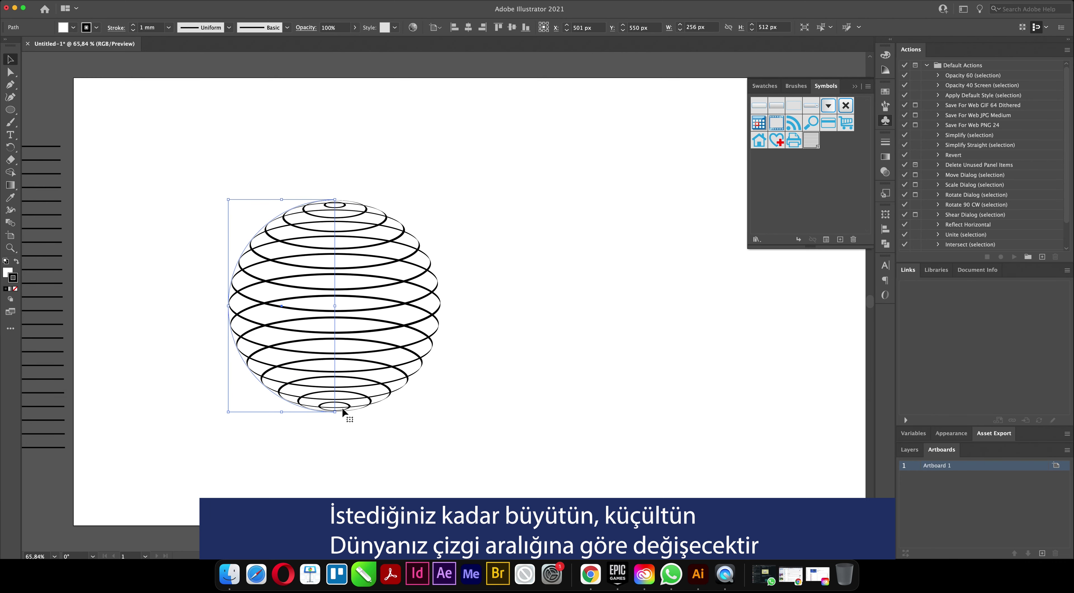
mouse_move(335, 411)
left_mouse_down()
mouse_move(337, 340)
mouse_move(345, 472)
left_mouse_up()
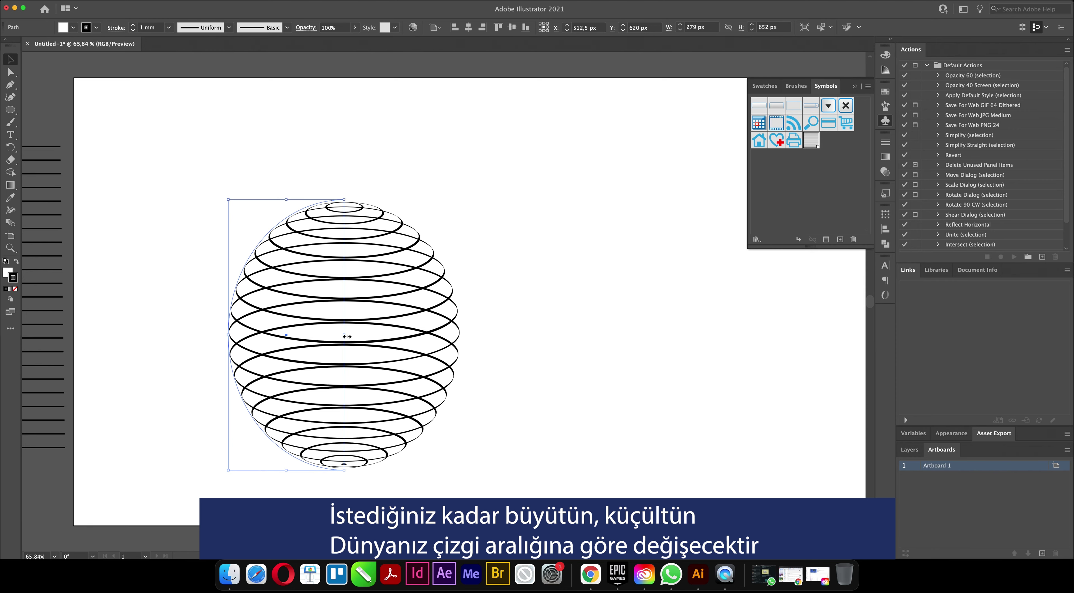
left_click_drag(356, 337, 397, 339)
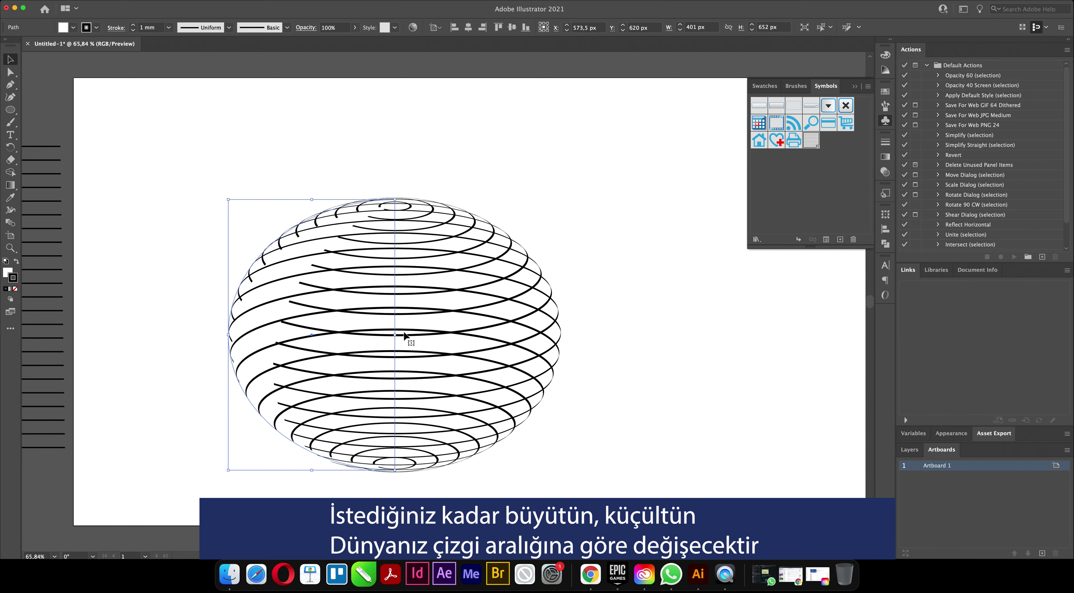
left_click_drag(395, 334, 350, 336)
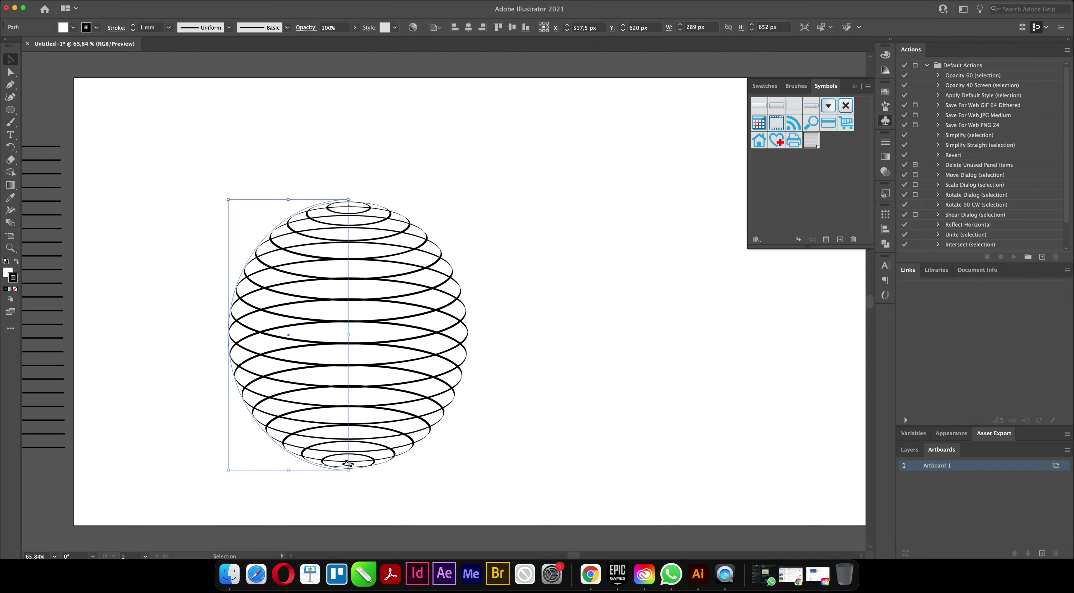
left_click_drag(349, 466, 356, 424)
left_click(521, 174)
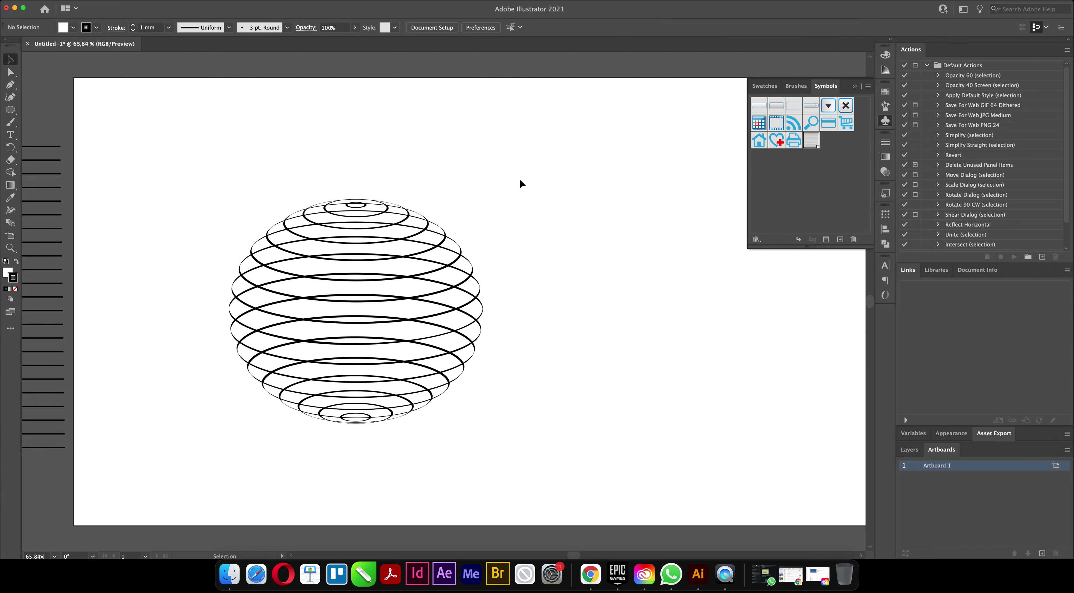
- Move the sphere above the artboard and draw a large square on the left
mouse_move(413, 407)
left_mouse_down()
mouse_move(390, 303)
mouse_move(197, 68)
left_mouse_up()
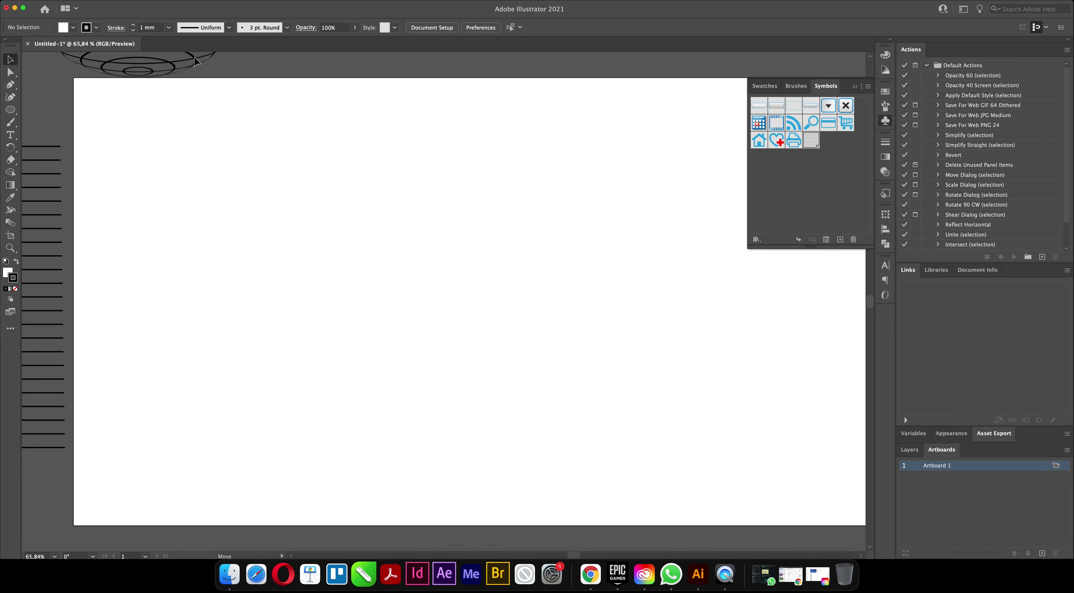
left_click_drag(197, 68, 196, 52)
left_click_drag(10, 109, 50, 109)
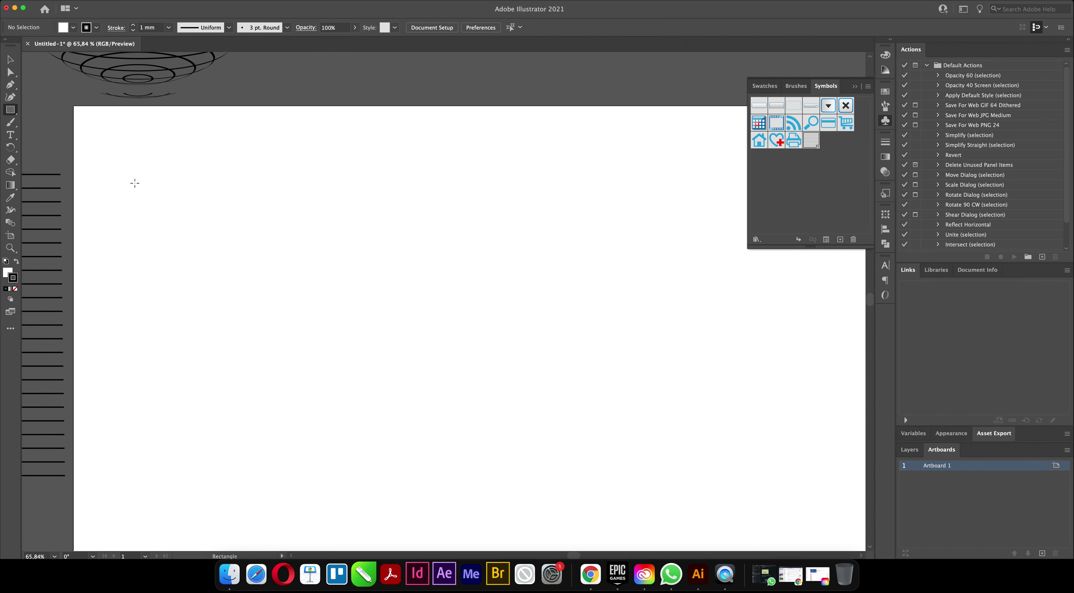
left_click_drag(134, 183, 431, 461)
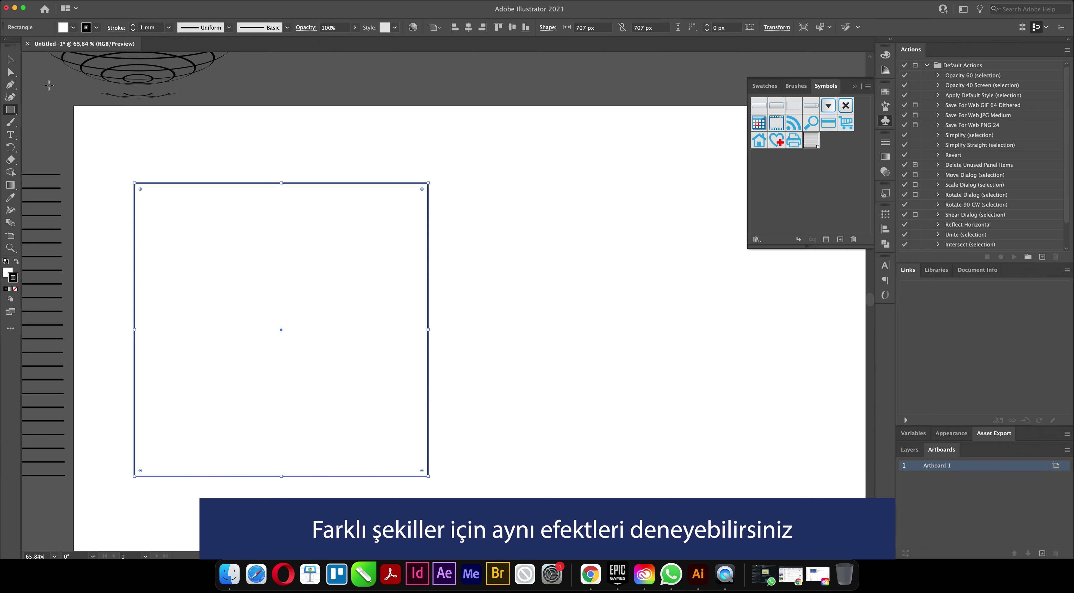
- Delete the square's top-right anchor point, leaving an open two-sided path
left_click(10, 72)
left_click_drag(392, 162, 468, 213)
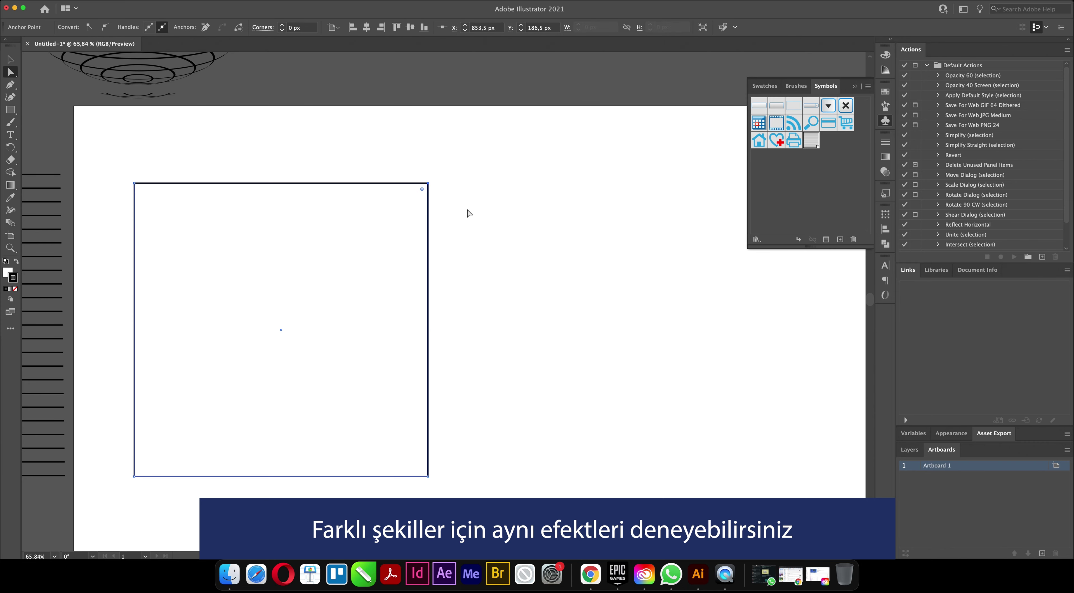
key("Delete")
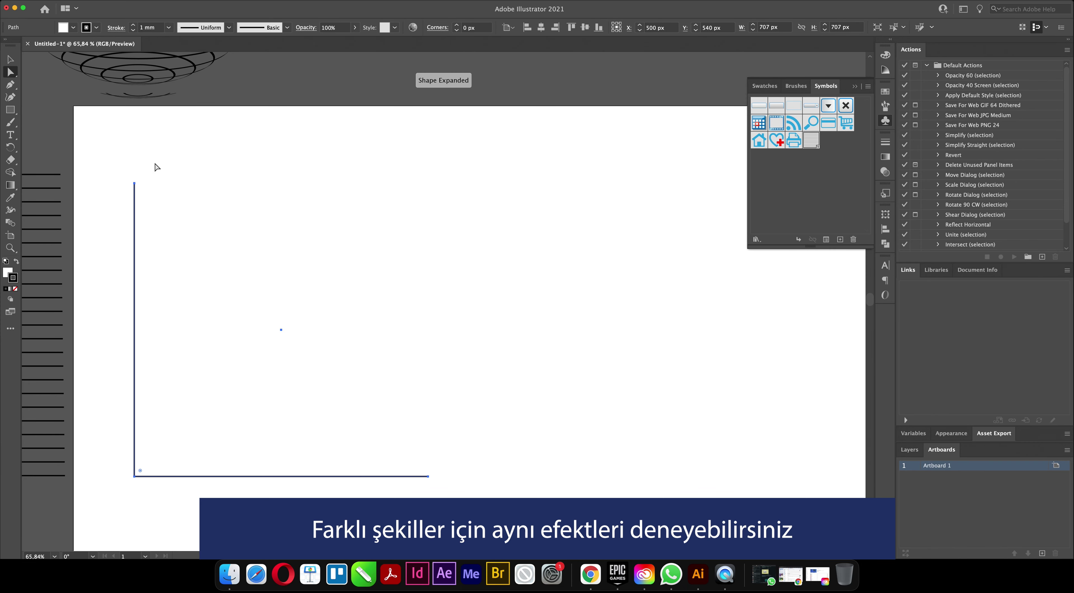
key("ctrl+z")
left_click(223, 172)
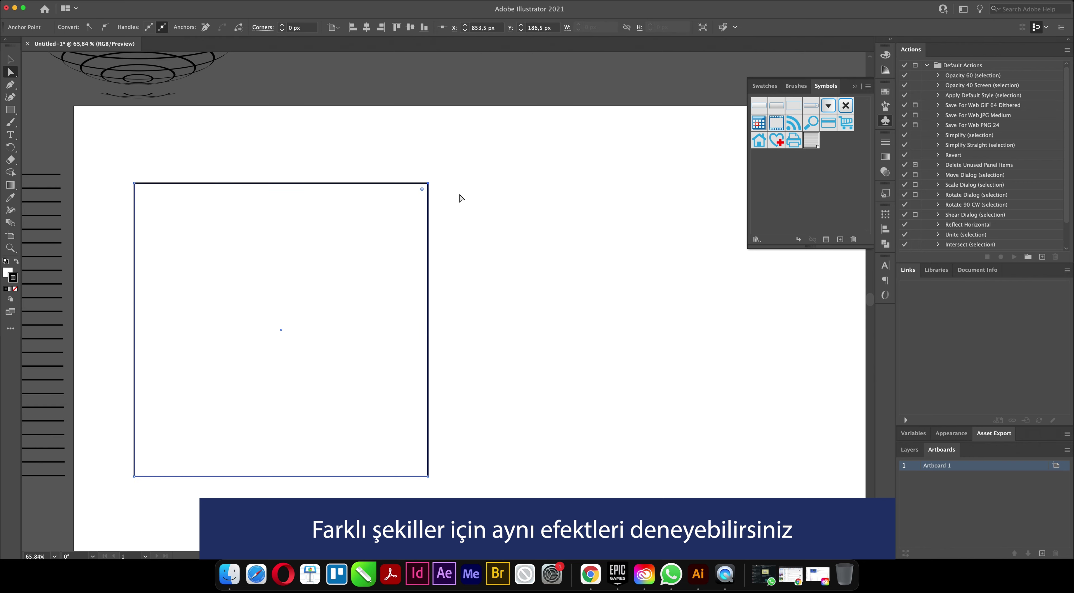
left_click(429, 189)
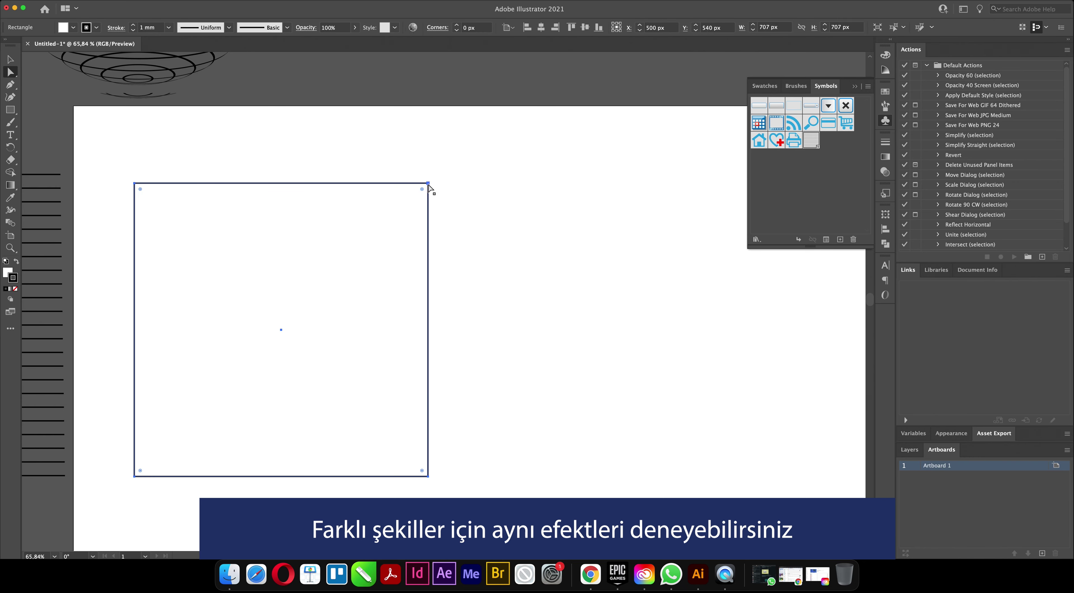
left_click(428, 184)
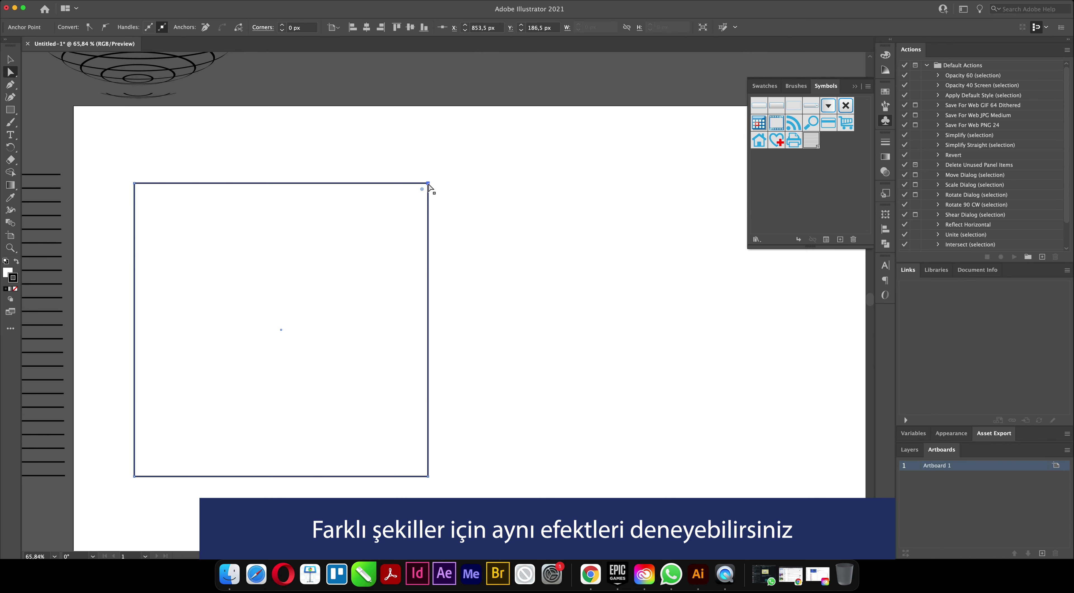
key("Delete")
- Rotate the open path 45° and narrow it into a left-pointing angle
left_click(10, 60)
left_click(186, 195)
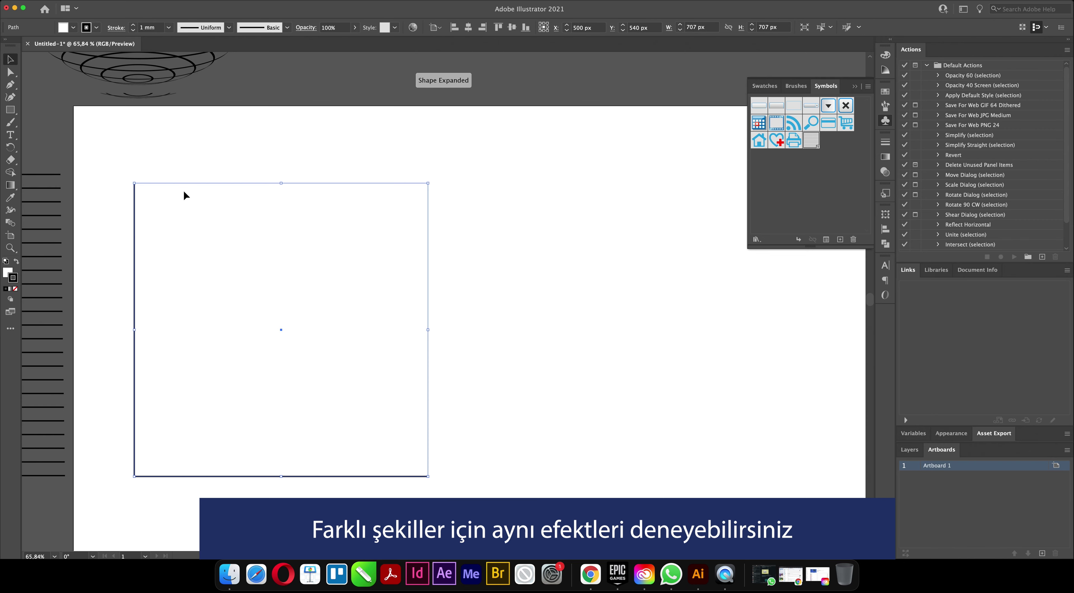
left_click_drag(132, 181, 244, 179)
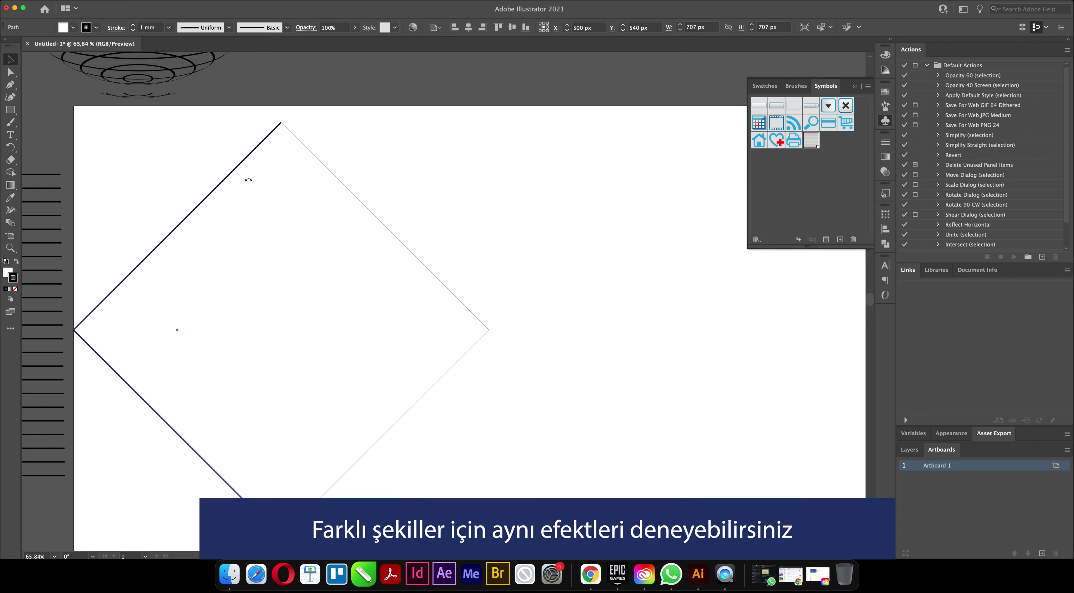
left_click_drag(74, 330, 170, 333)
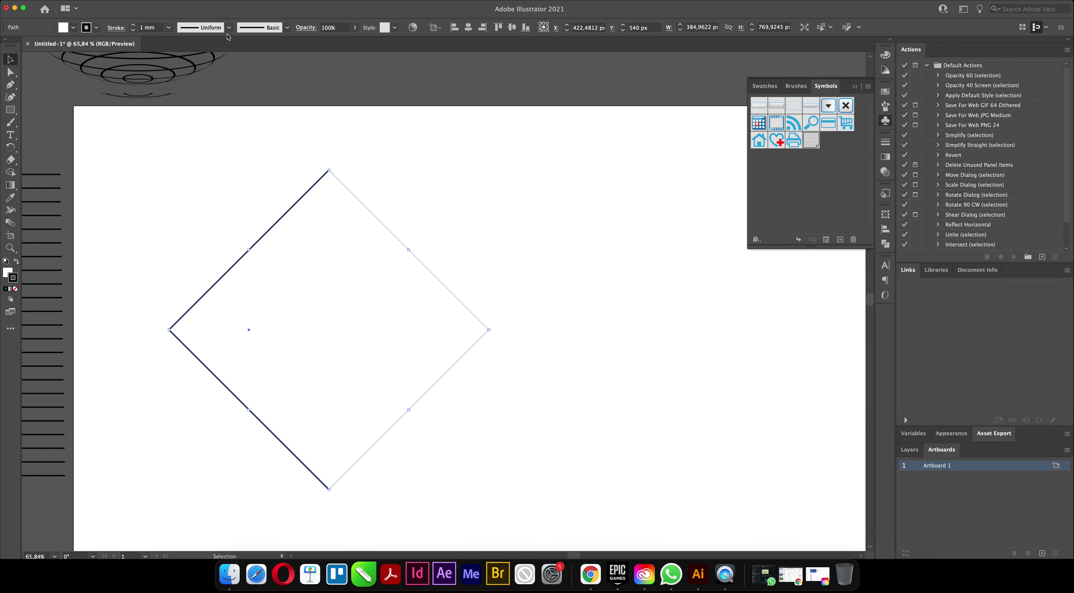
left_click(176, 1)
- Apply a 3D Revolve to the angled path, revolving from the Right Edge
mouse_move(202, 53)
left_click(314, 62)
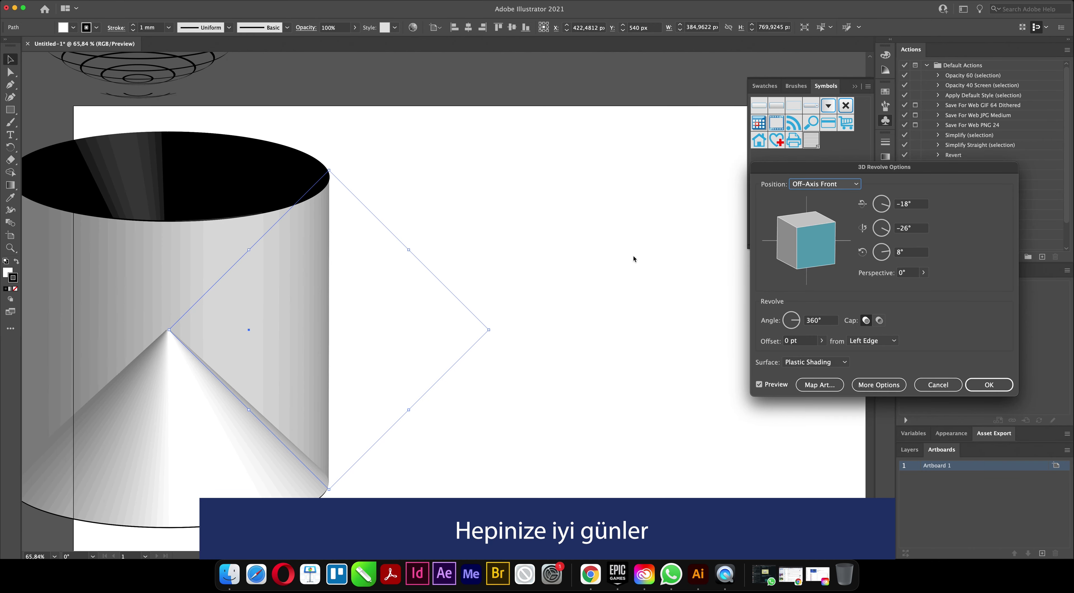
left_click(858, 342)
left_click(861, 363)
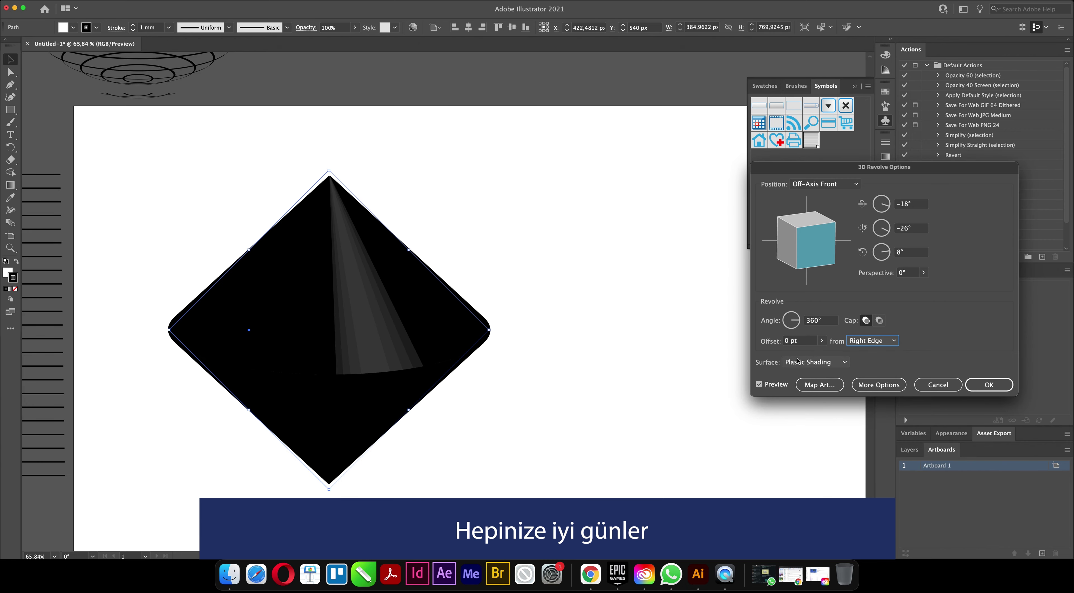
left_click(818, 384)
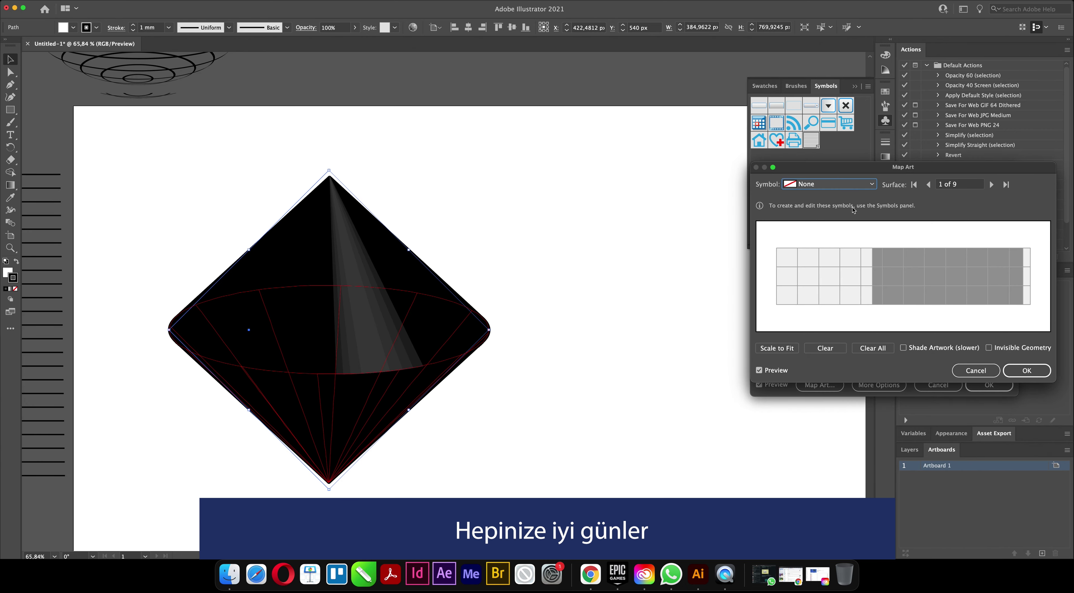
- Map the stretched 'line' symbol onto the cone with Invisible Geometry on and confirm
left_click(828, 185)
left_click(821, 380)
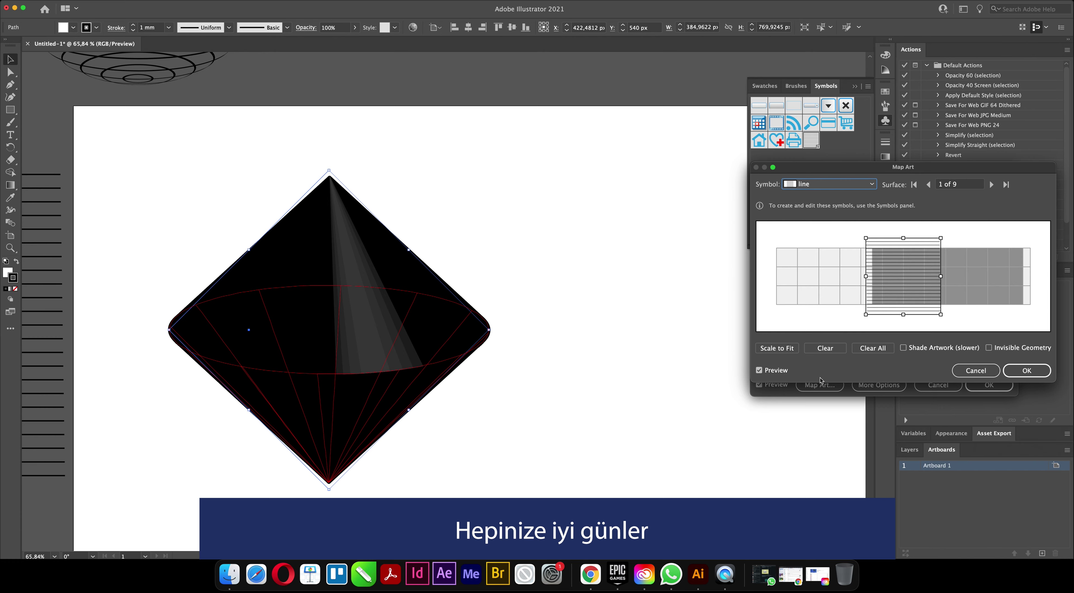
left_click_drag(866, 277, 776, 276)
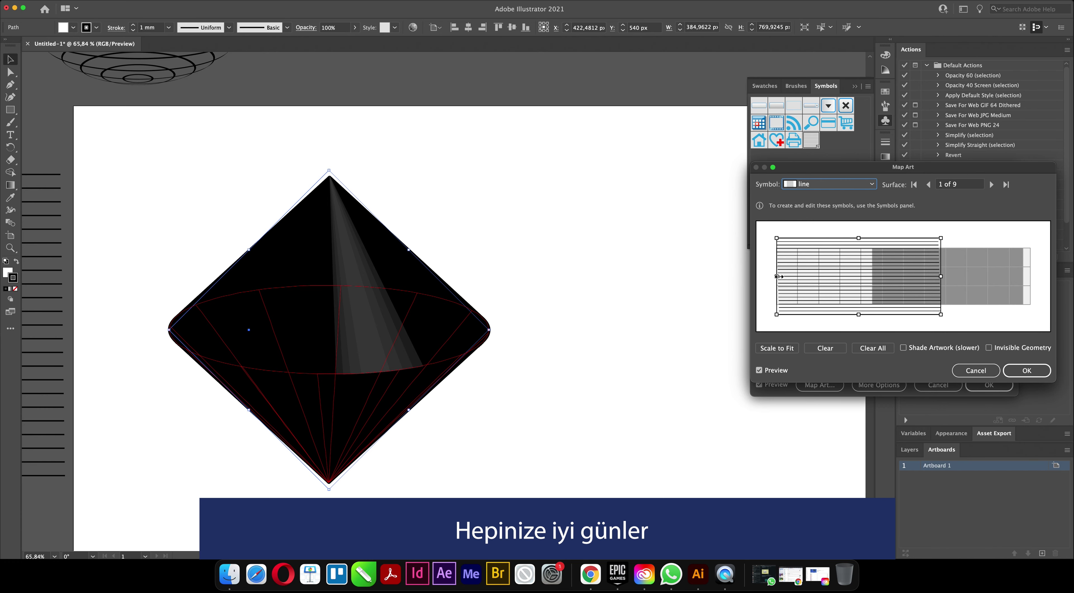
left_click_drag(941, 278, 1030, 277)
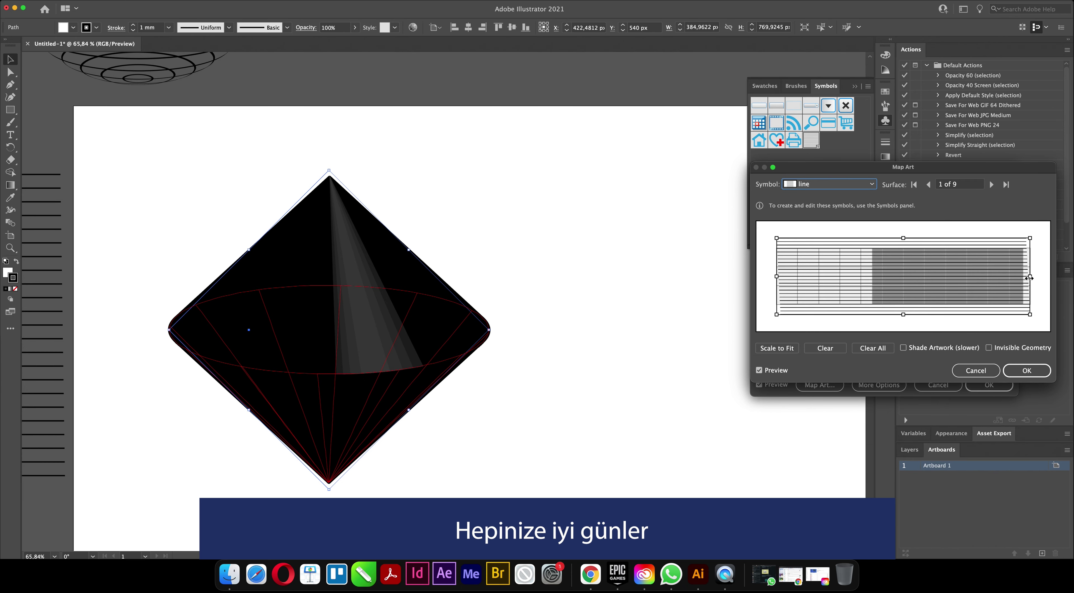
left_click(1003, 348)
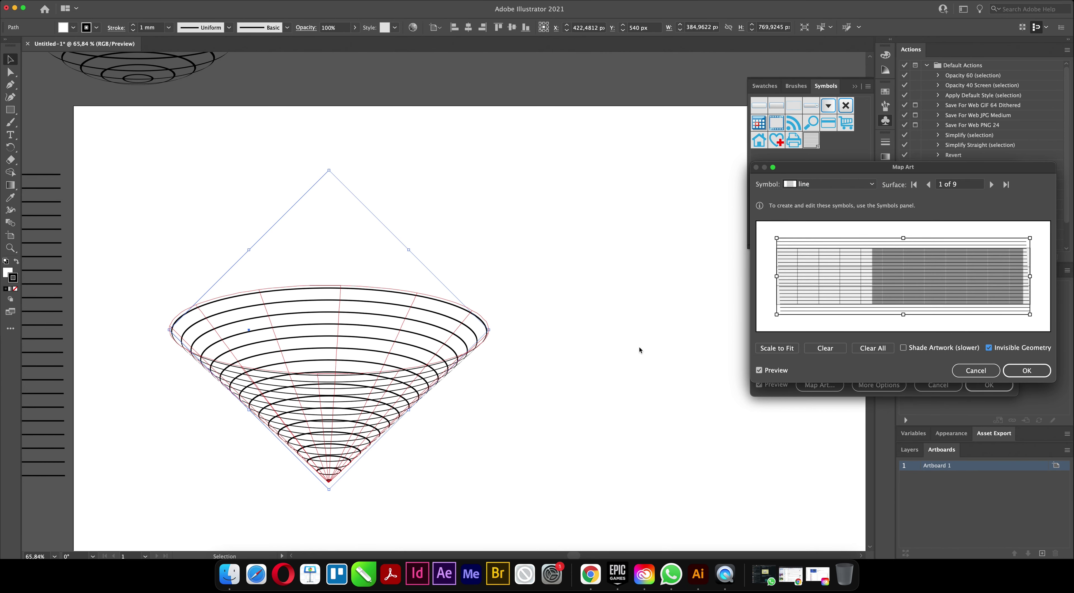
left_click(1027, 370)
- Apply the 3D revolve to the cone, then resize it by squashing and stretching it taller
left_click(989, 384)
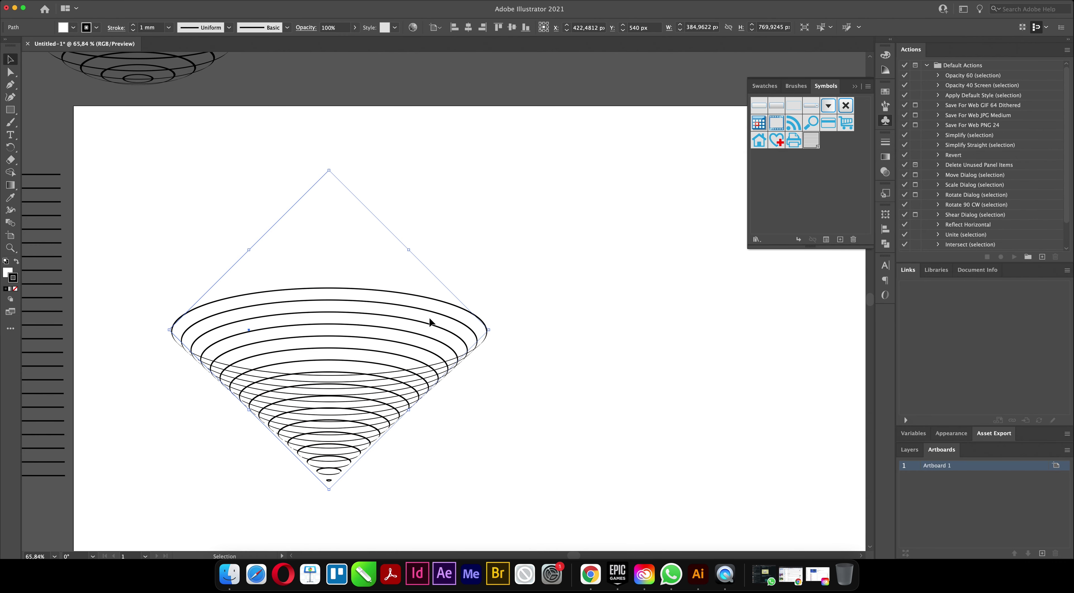
left_click(512, 241)
left_click(359, 403)
left_click_drag(329, 490, 325, 382)
left_click(551, 259)
left_click(330, 375)
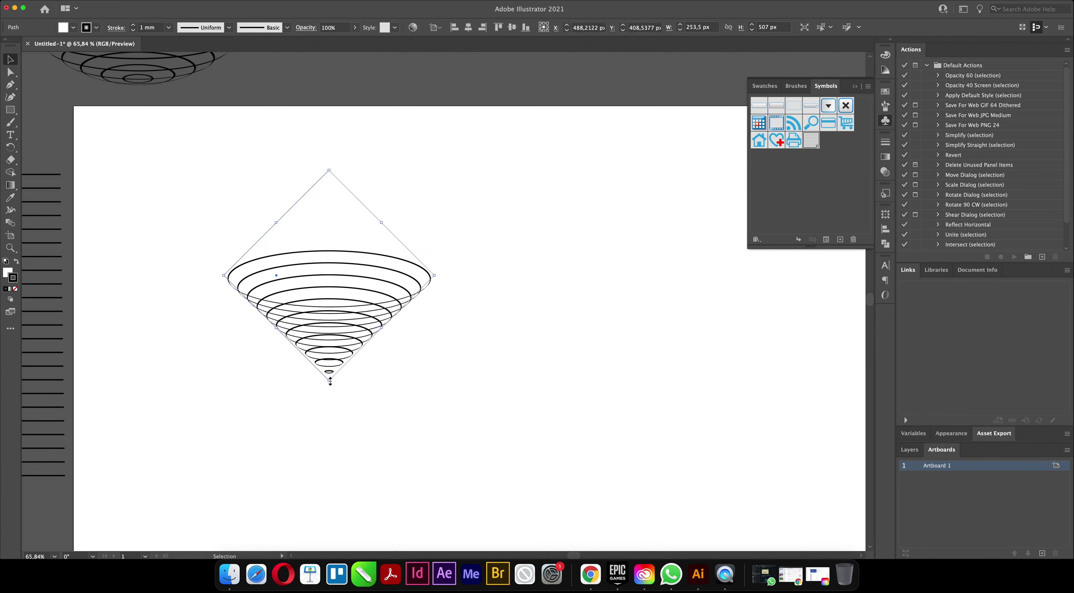
left_click_drag(324, 471, 324, 486)
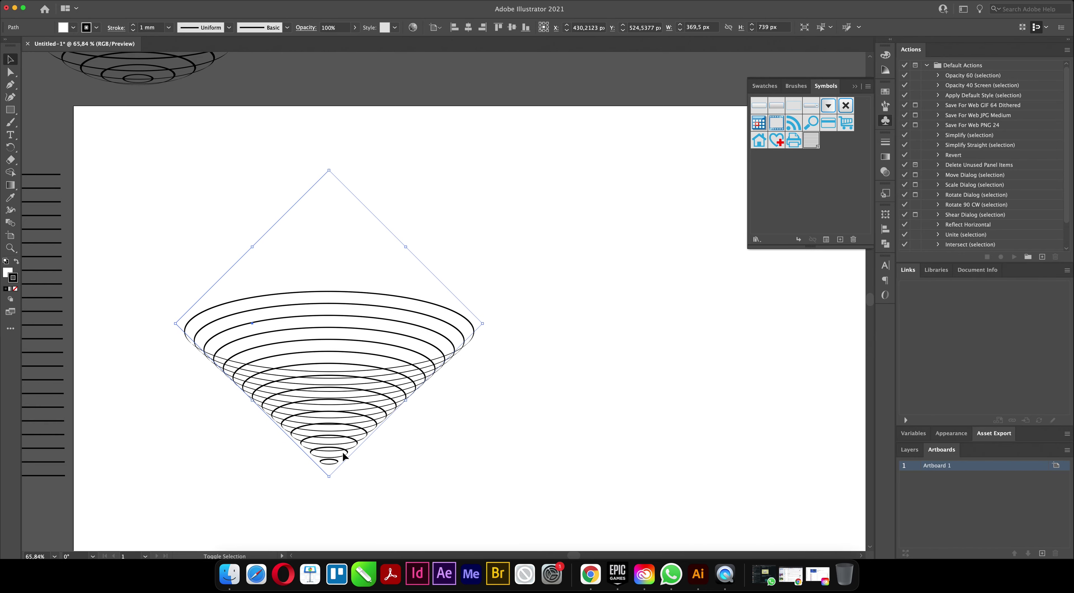
- Move the cone right of the sphere, undo the sphere's flattening, and bring the sphere alongside
left_click_drag(414, 366, 736, 329)
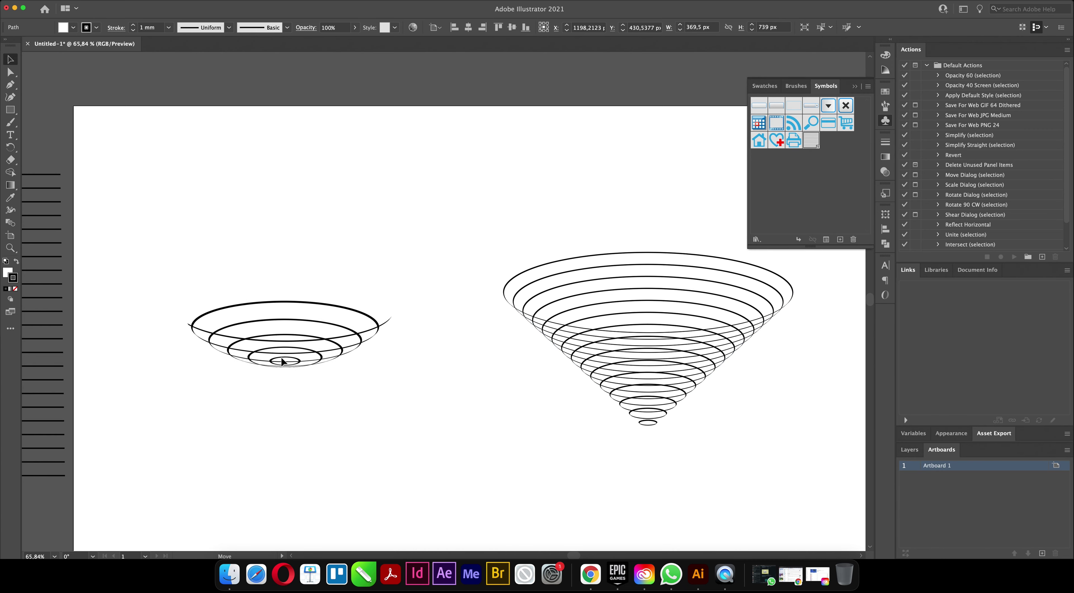
key("cmd+z")
left_click_drag(285, 224, 295, 311)
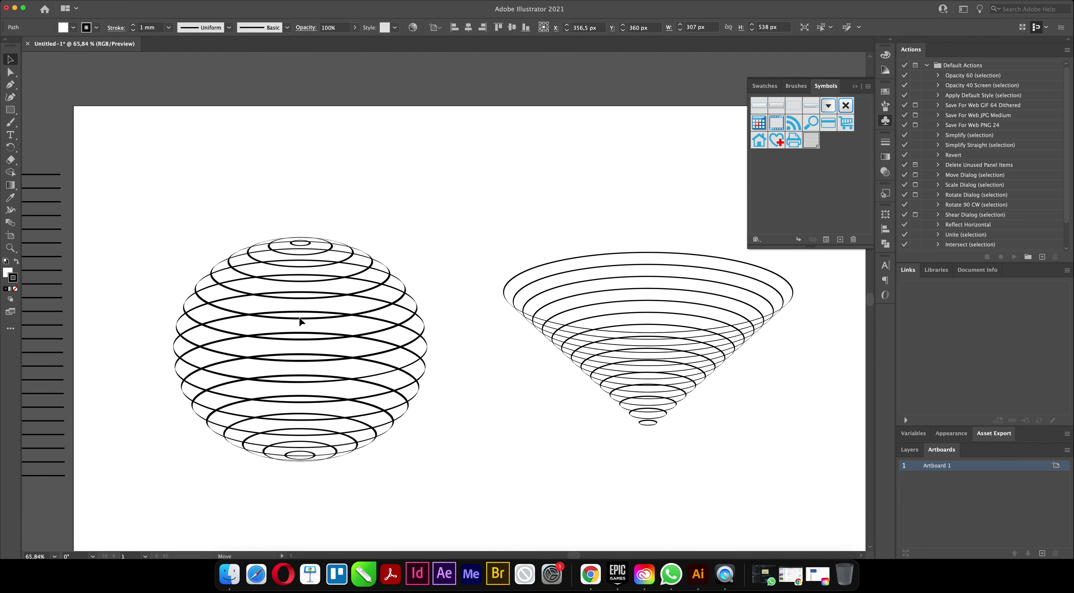
left_click(441, 148)
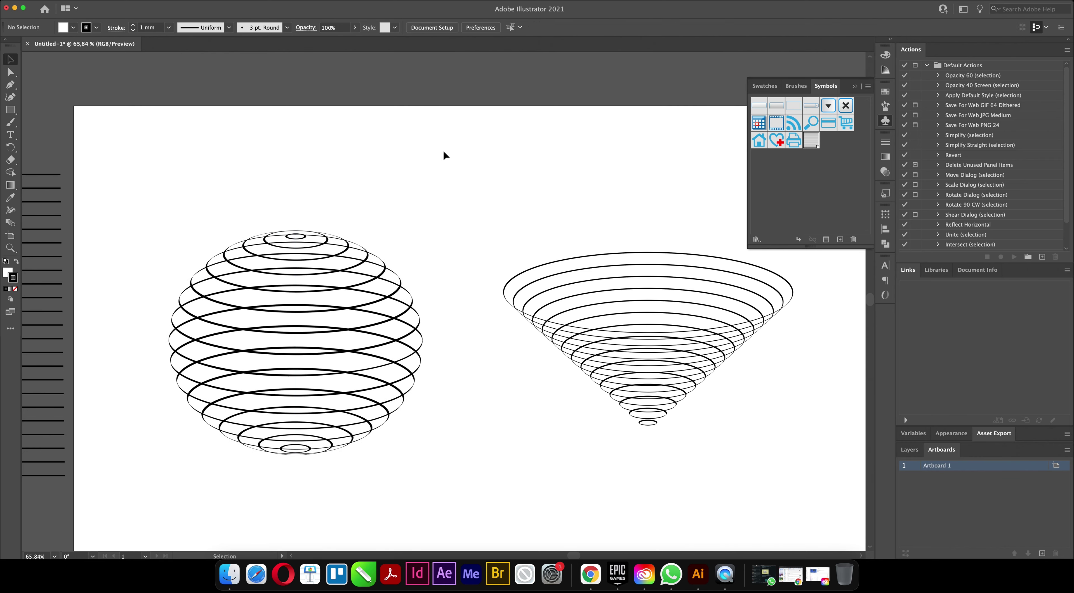